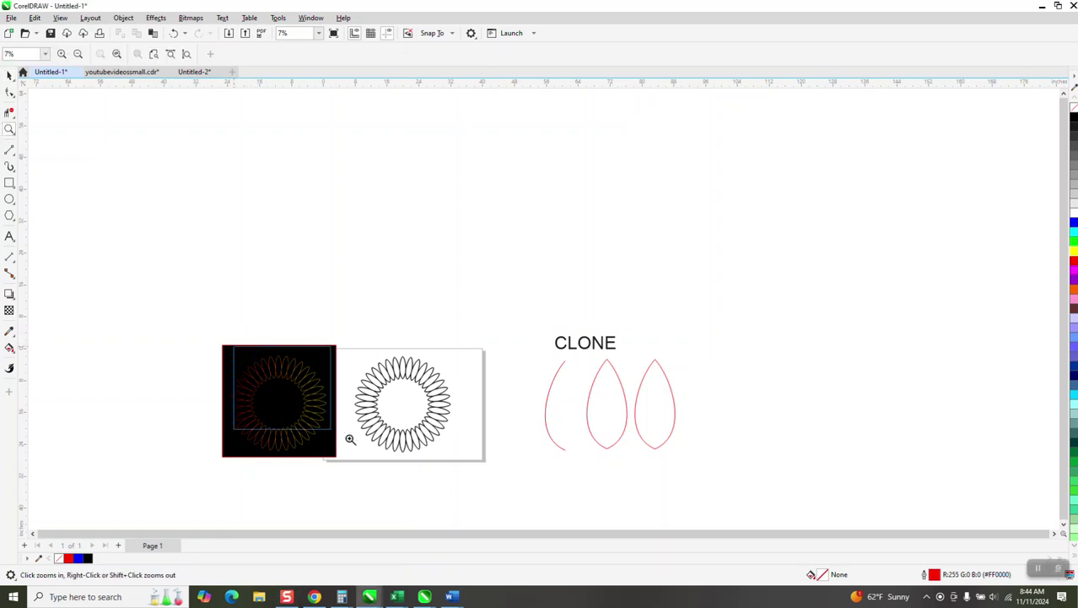
Zoom in on the CLONE teardrops and draw a vertical two-point line to their right.
left_click(481, 198)
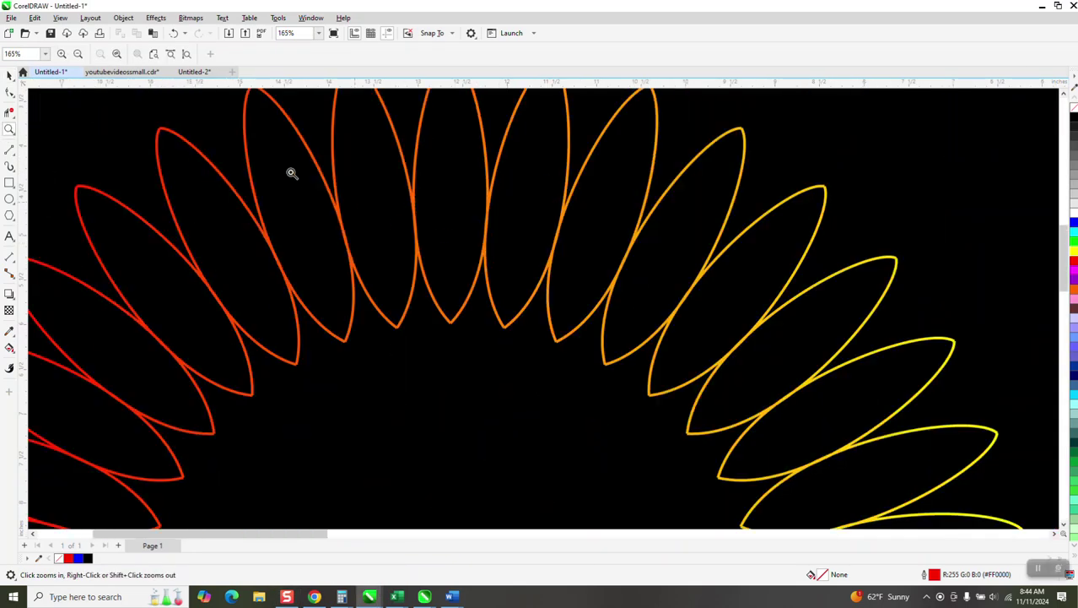
scroll(287, 178, "down", 8)
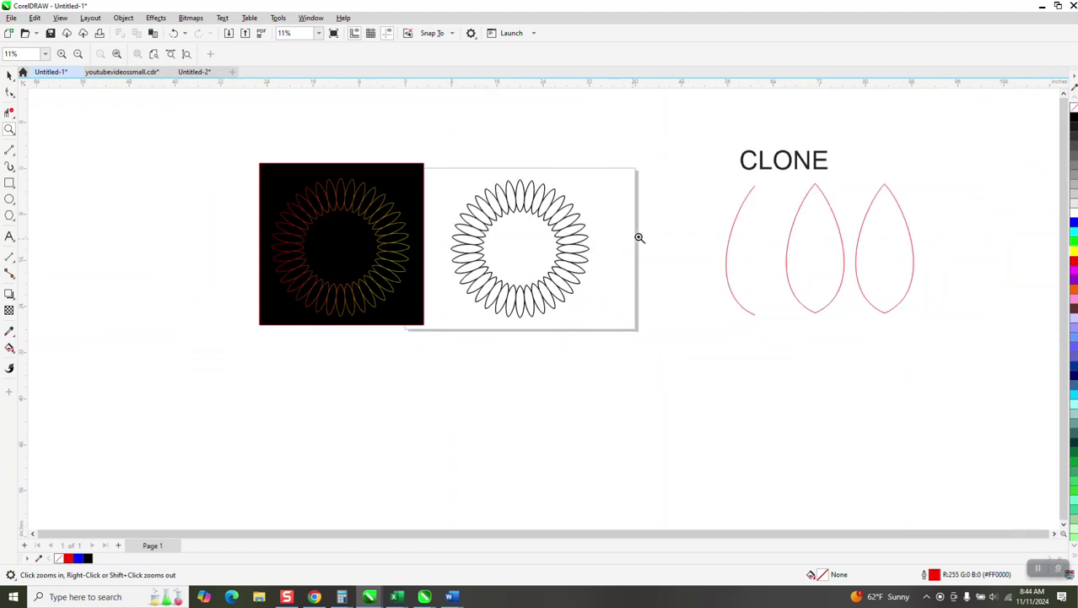
left_click_drag(899, 310, 901, 310)
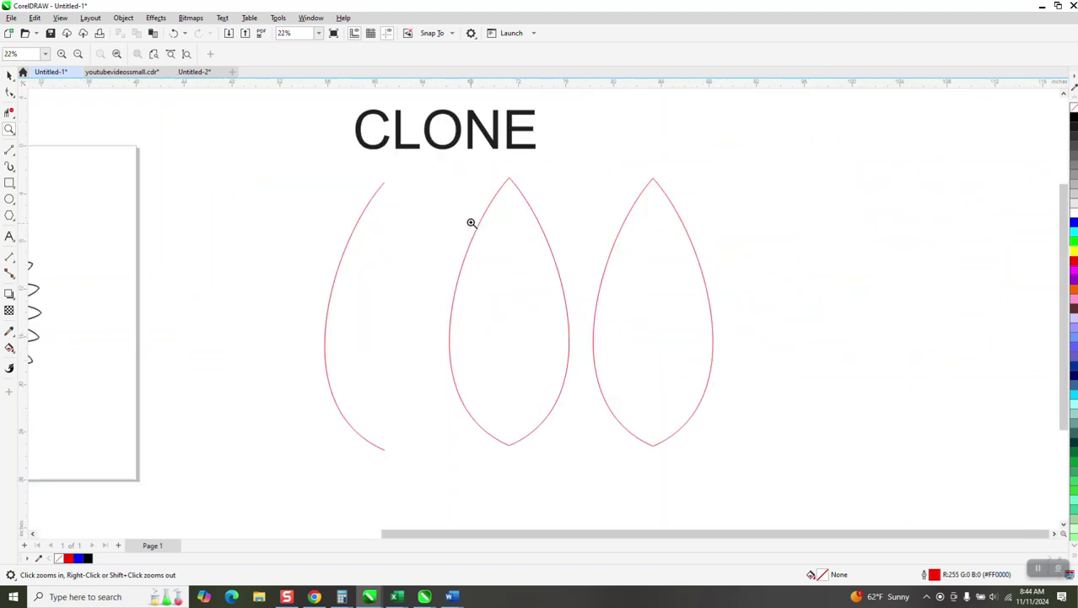
scroll(406, 152, "down", 2)
left_click(9, 76)
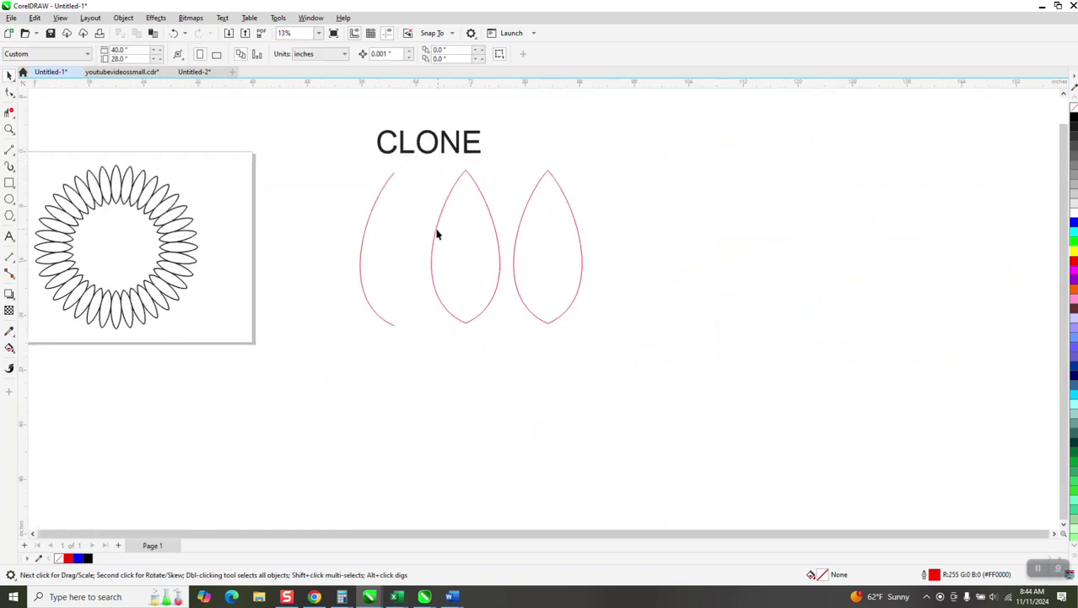
left_click(12, 152)
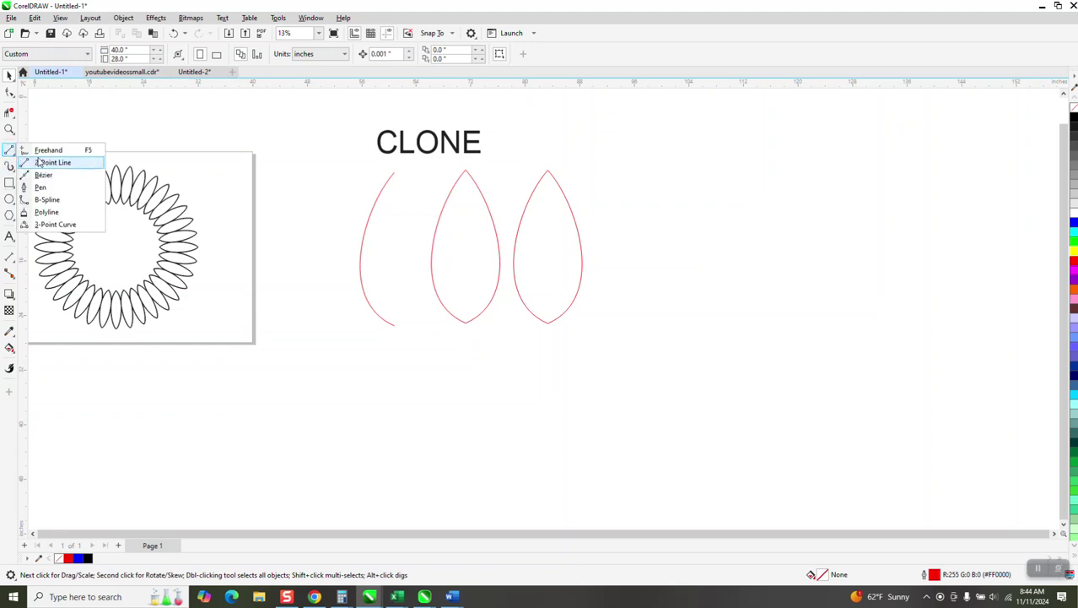
left_click(49, 163)
mouse_move(641, 107)
left_mouse_down()
mouse_move(657, 377)
mouse_move(642, 379)
left_mouse_up()
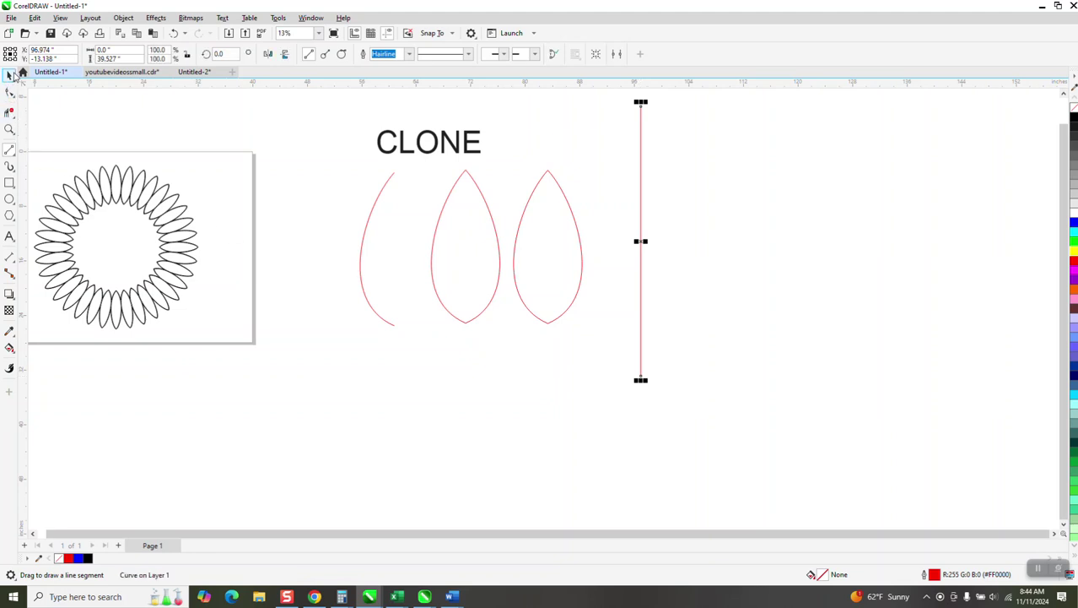
left_click(9, 76)
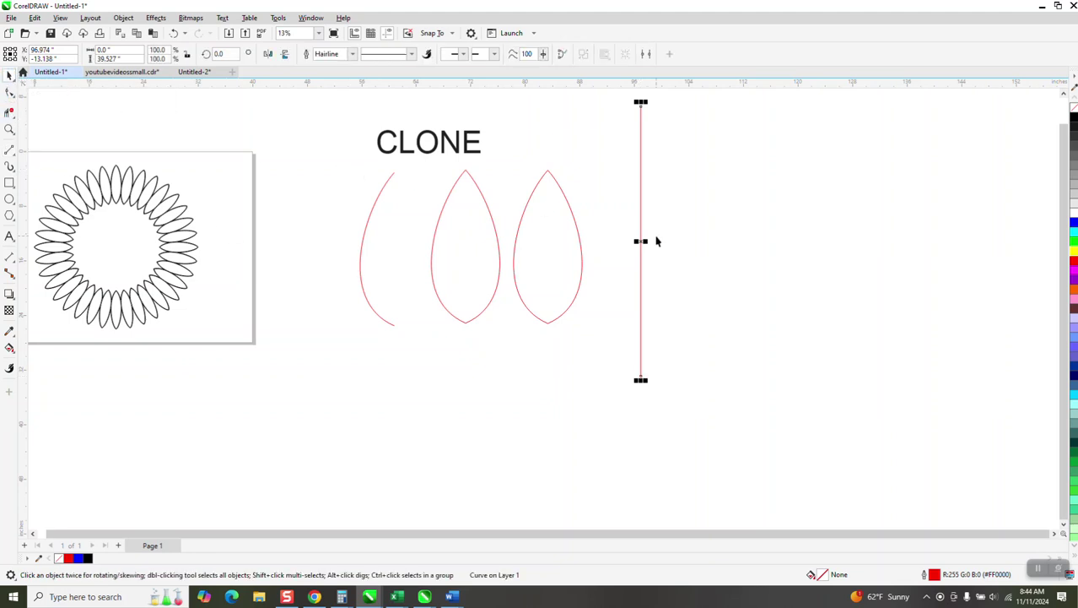
Clone the vertical line and move the clone to the right of the original.
left_click(35, 18)
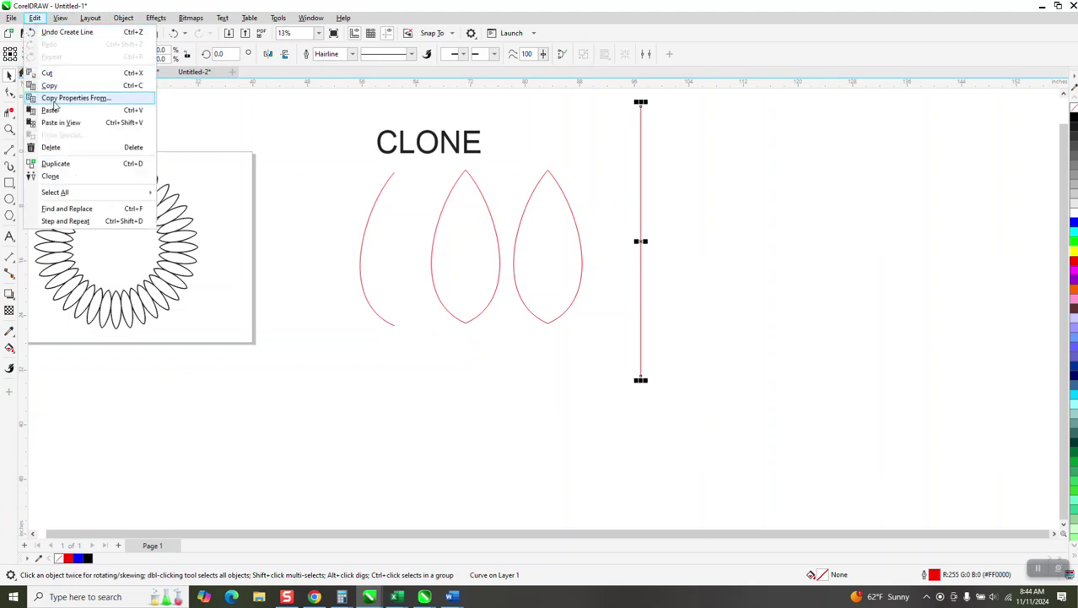
left_click(59, 177)
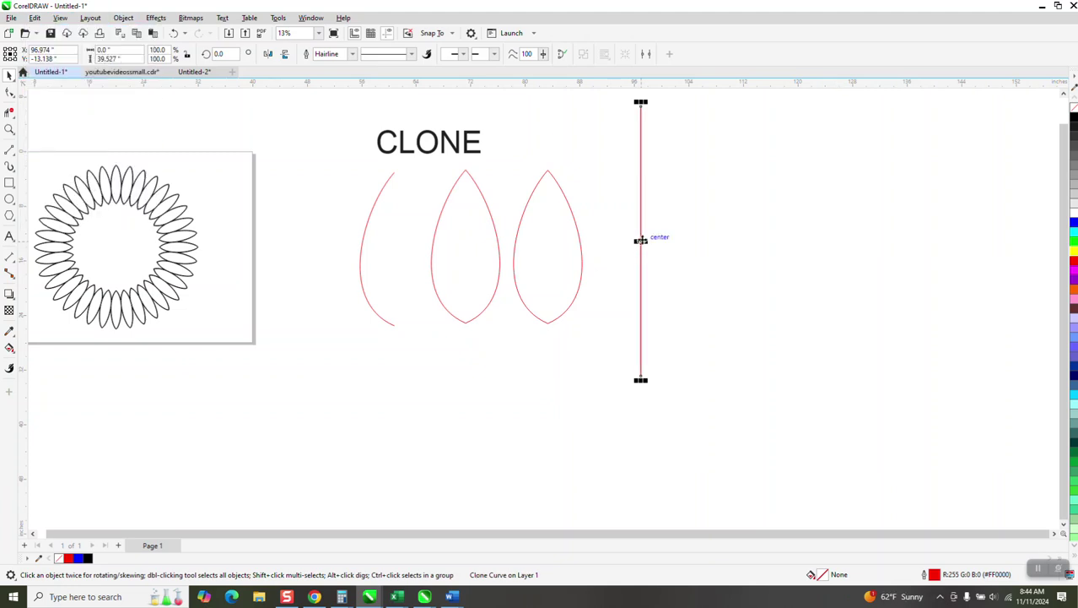
left_click_drag(641, 240, 751, 252)
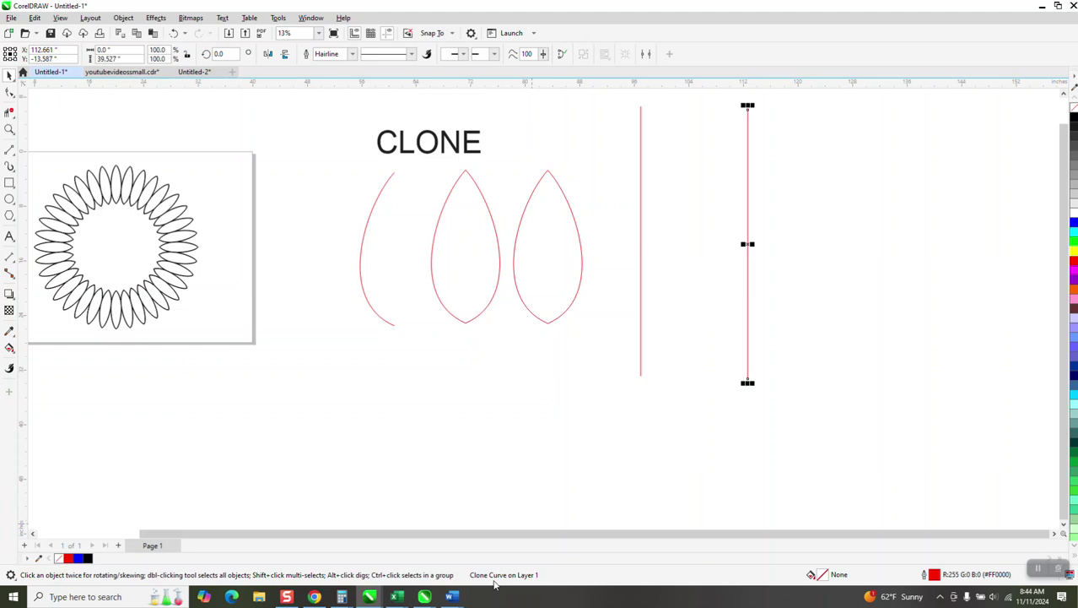
left_click(641, 326)
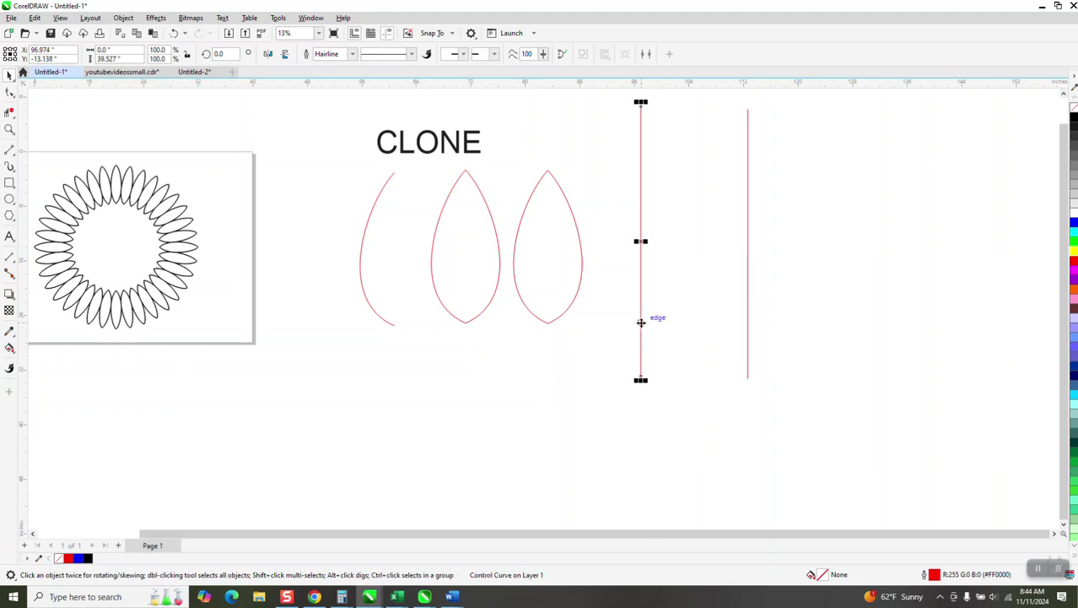
Mirror the clone line horizontally and convert the original line to an editable curve.
left_click(748, 241)
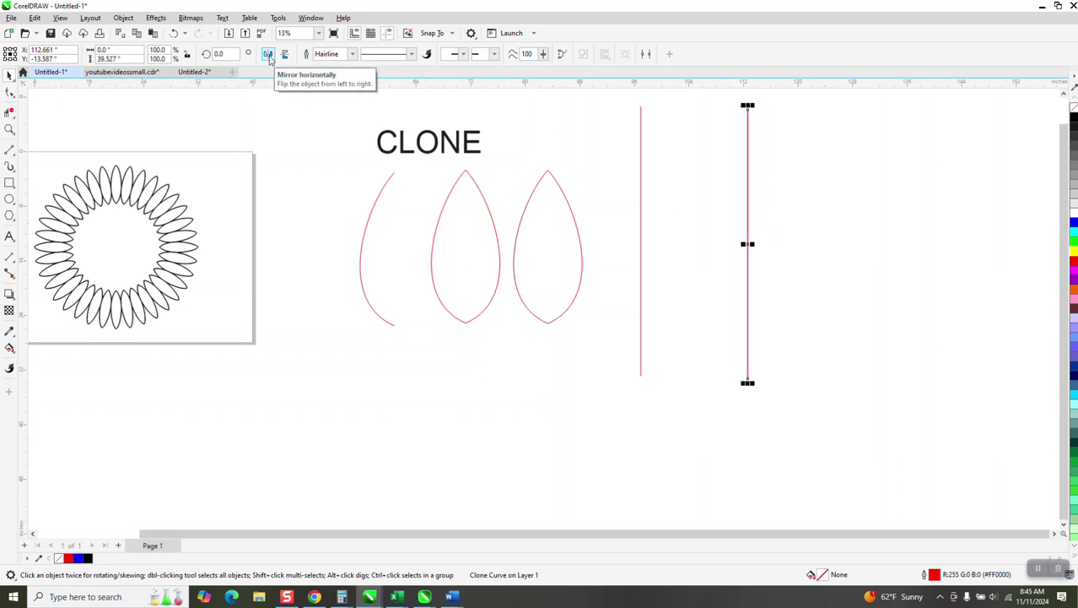
left_click(268, 55)
left_click(9, 92)
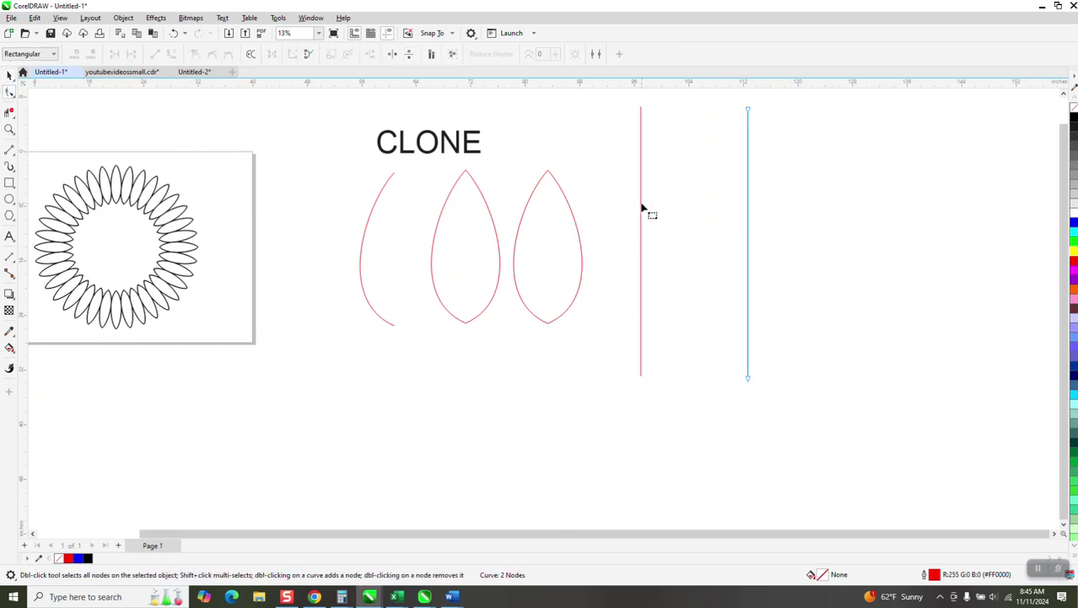
left_click(641, 209)
right_click(642, 208)
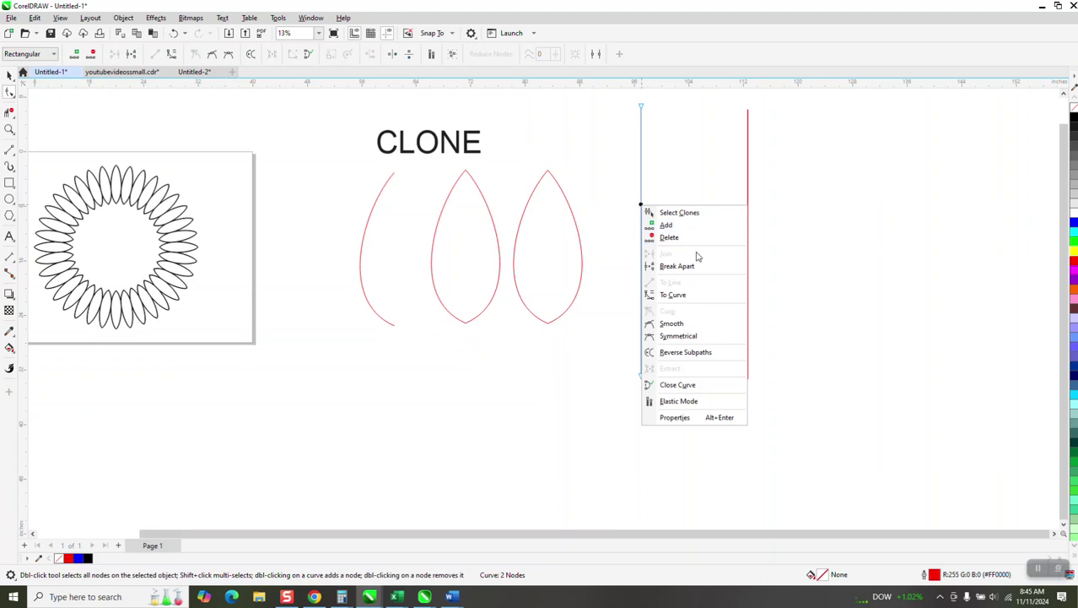
left_click(673, 293)
Drag the original curve's handles to bow it leftward, reshaping the mirrored pair into a petal outline.
left_click(642, 377)
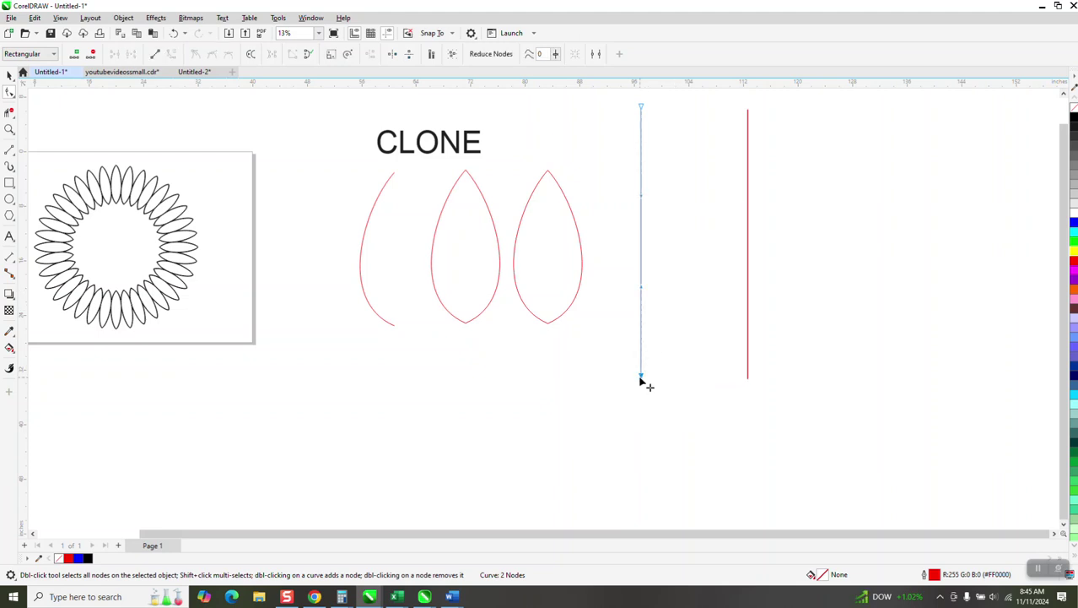
left_click_drag(641, 296, 594, 317)
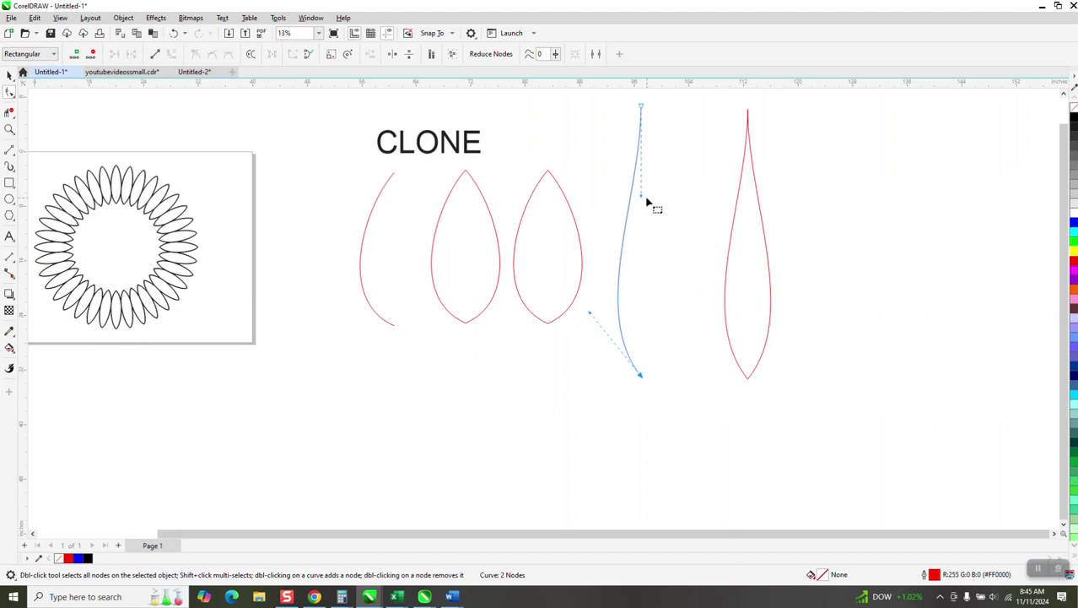
left_click_drag(646, 200, 608, 141)
left_click(597, 322)
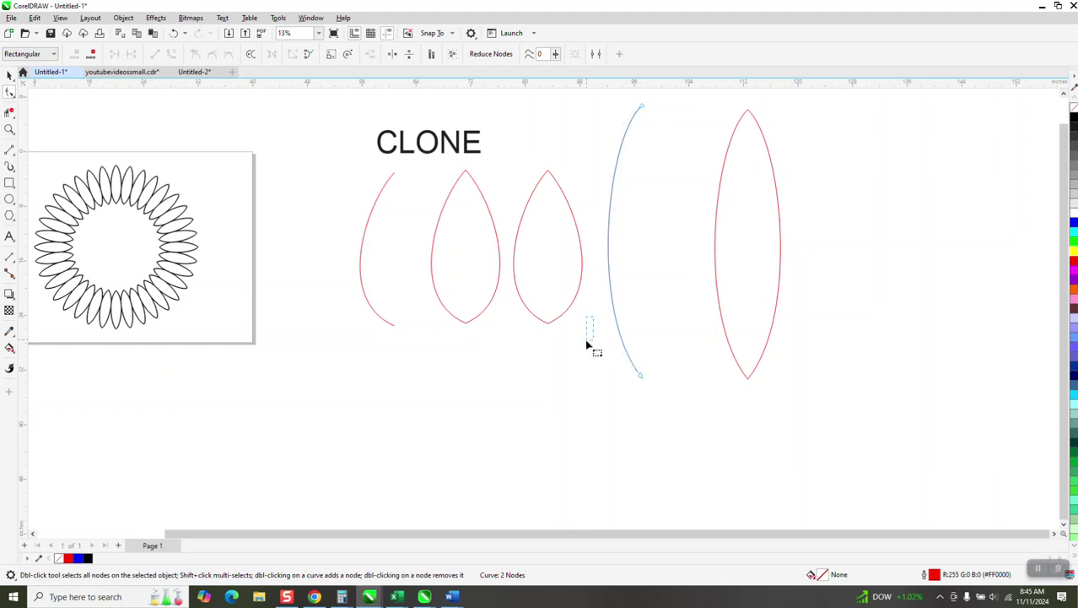
left_click(642, 375)
left_click_drag(592, 313, 582, 334)
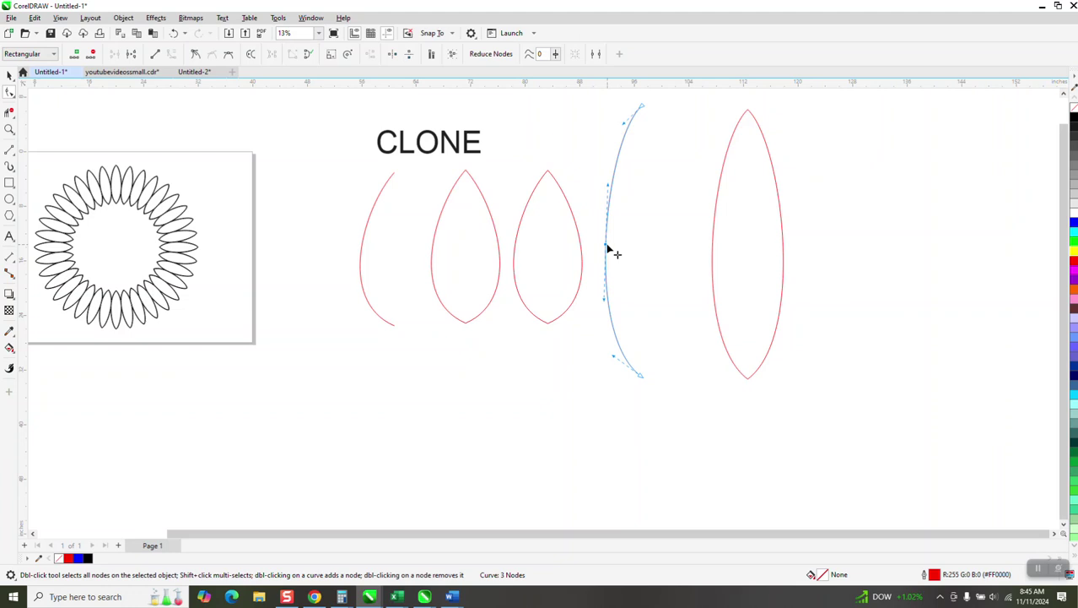
left_click_drag(614, 188, 590, 204)
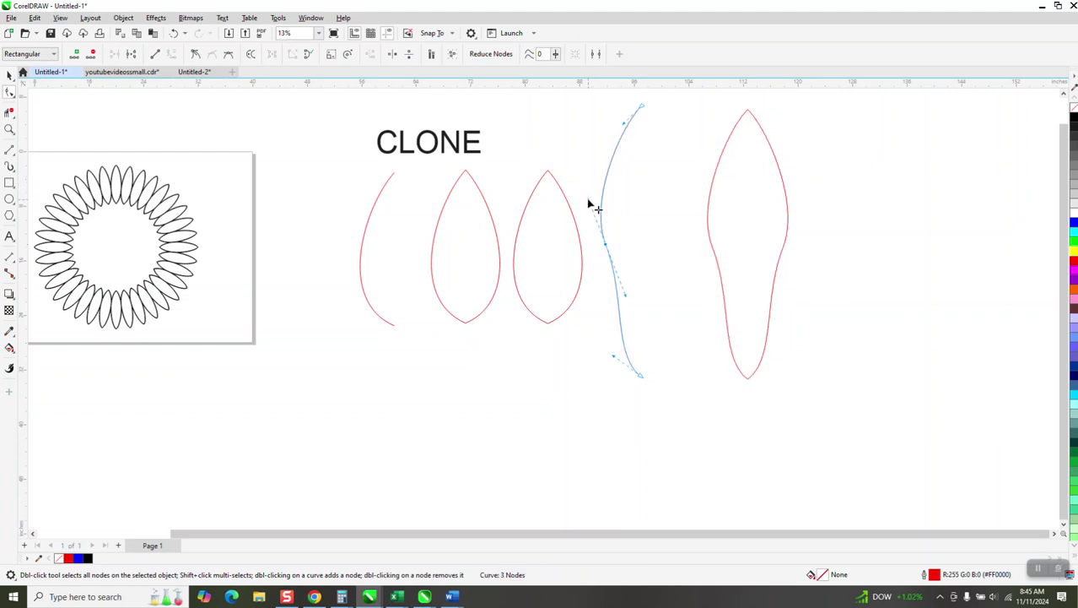
Make the middle node a cusp and push the lower half left, upper half right into an S-curve.
right_click(609, 250)
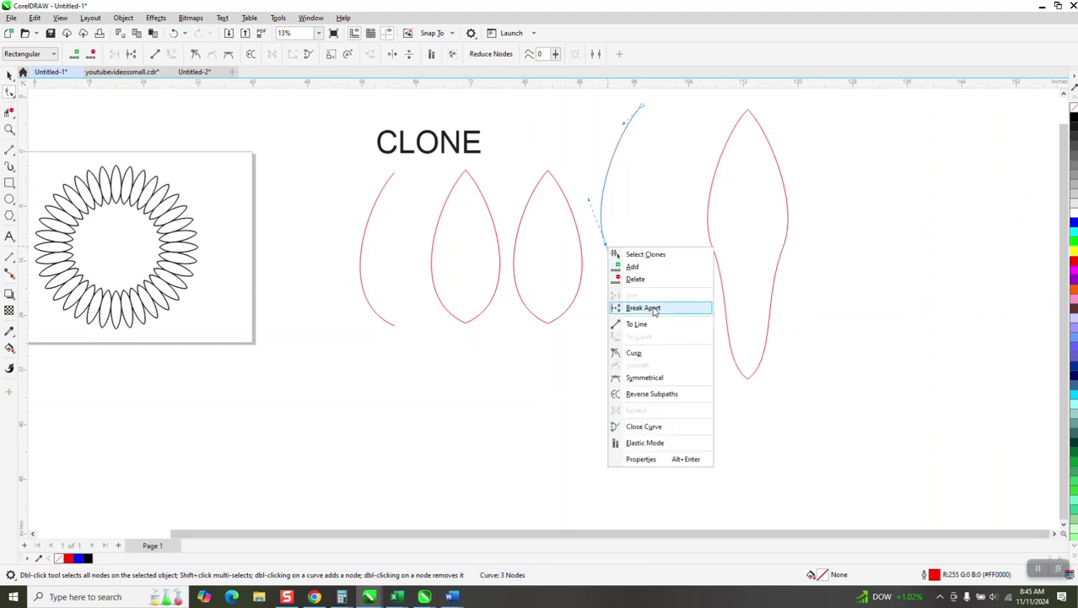
left_click(643, 352)
left_click_drag(627, 296, 592, 307)
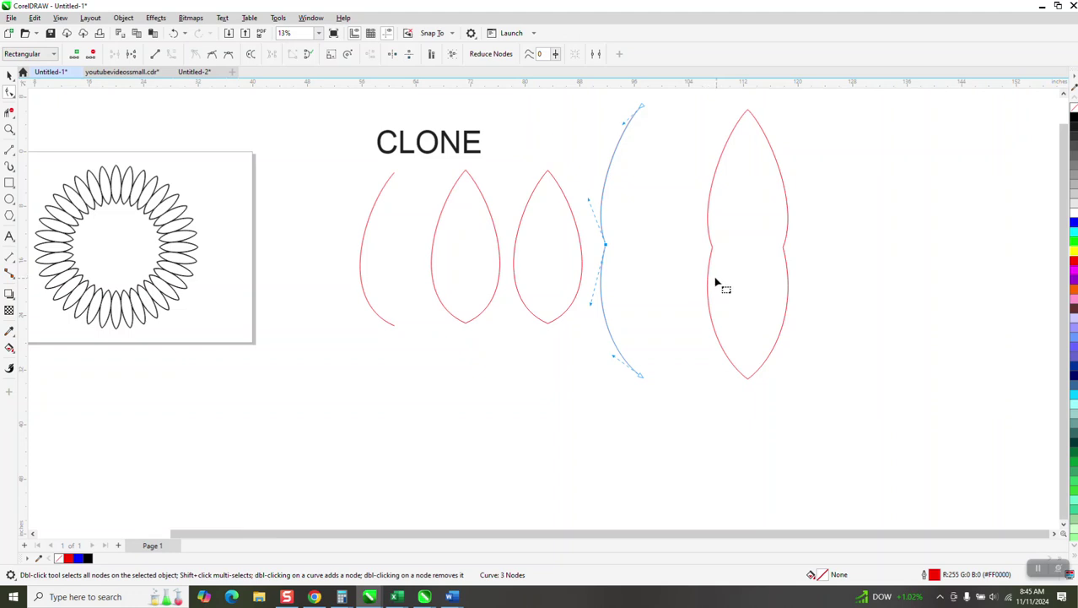
left_click_drag(589, 203, 645, 207)
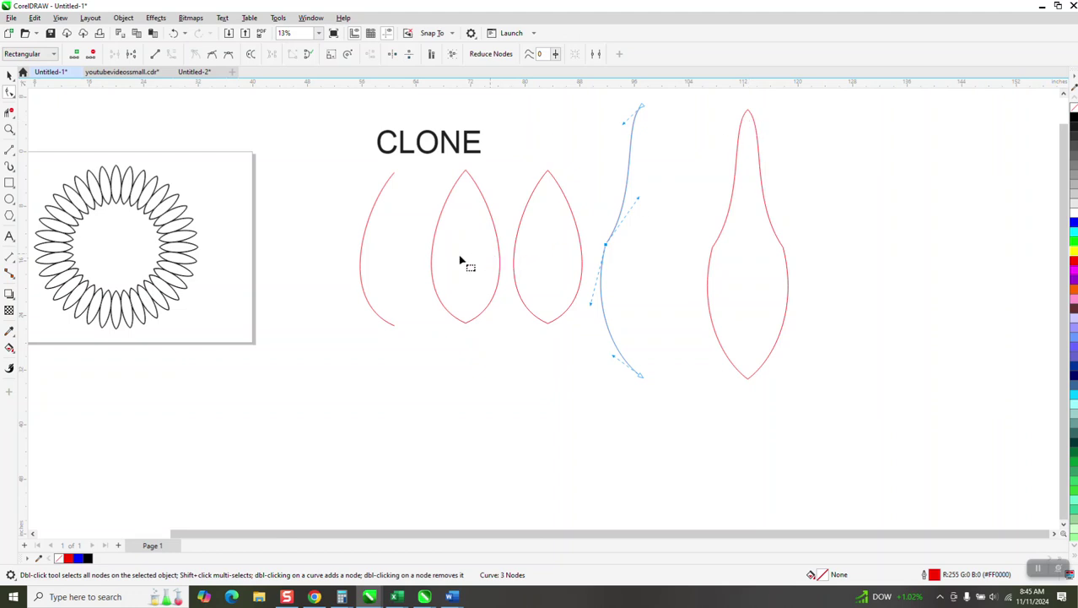
Zoom out and draw a new vertical line to the right of the shapes.
left_click(363, 239)
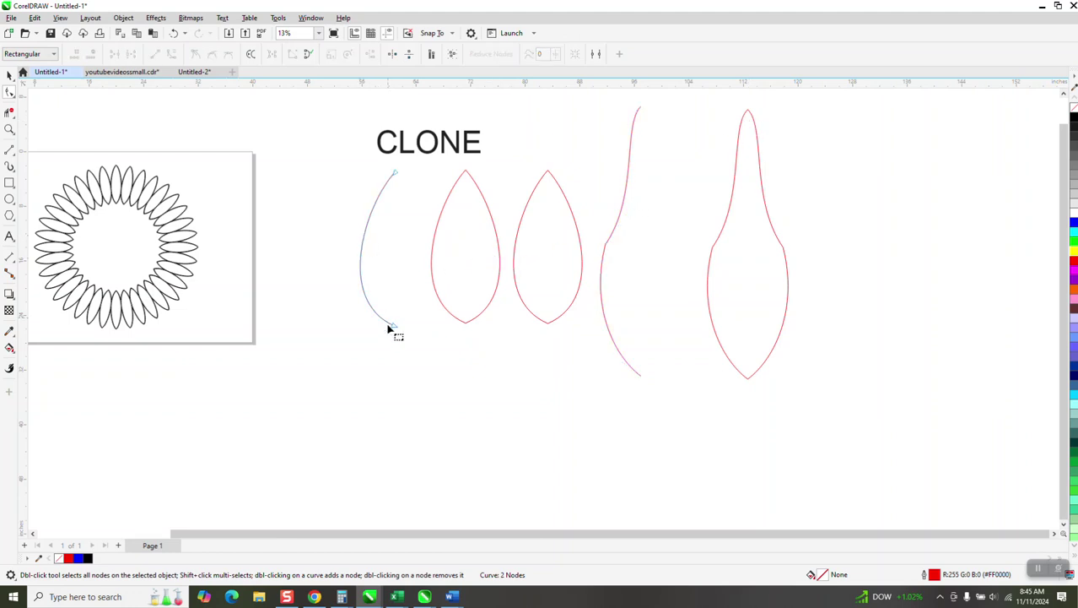
scroll(405, 253, "down", 2)
left_click(9, 149)
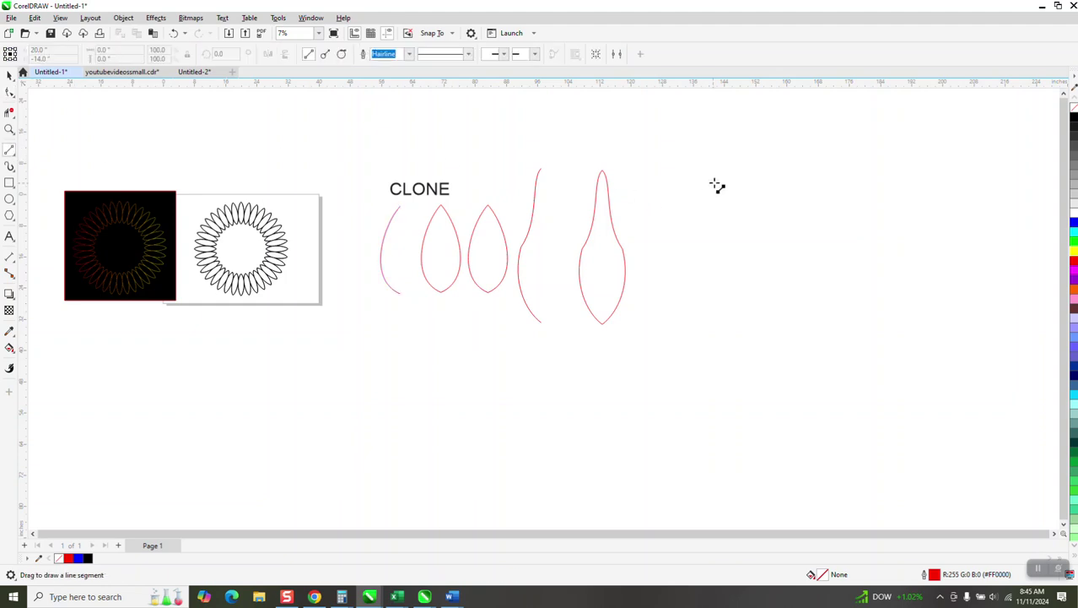
left_click_drag(700, 121, 701, 335)
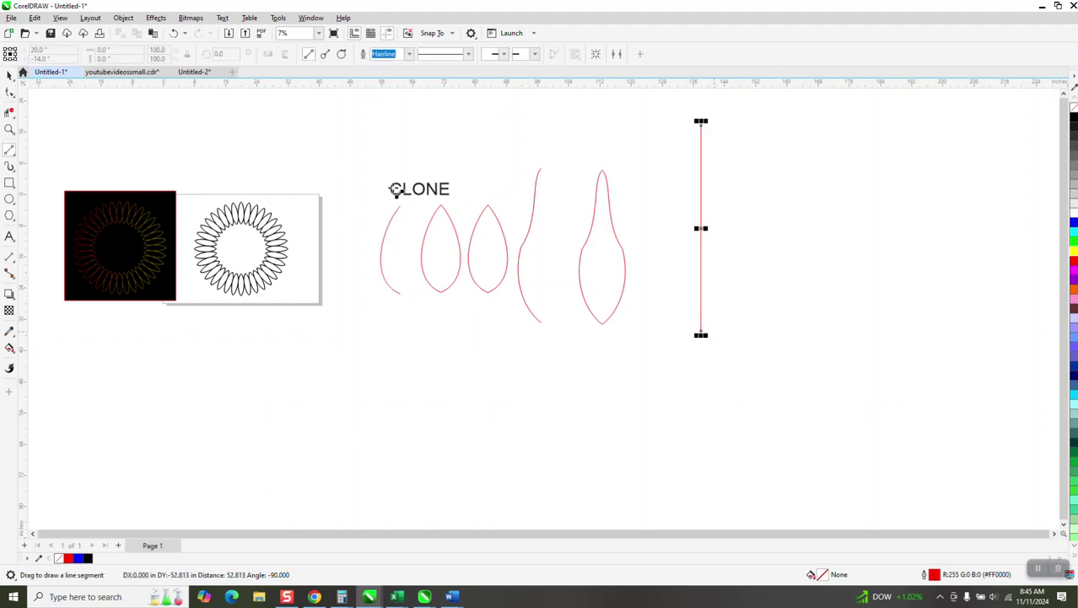
Clone the new line, move the clone right, and place a copy of it further right.
left_click(35, 17)
left_click(67, 176)
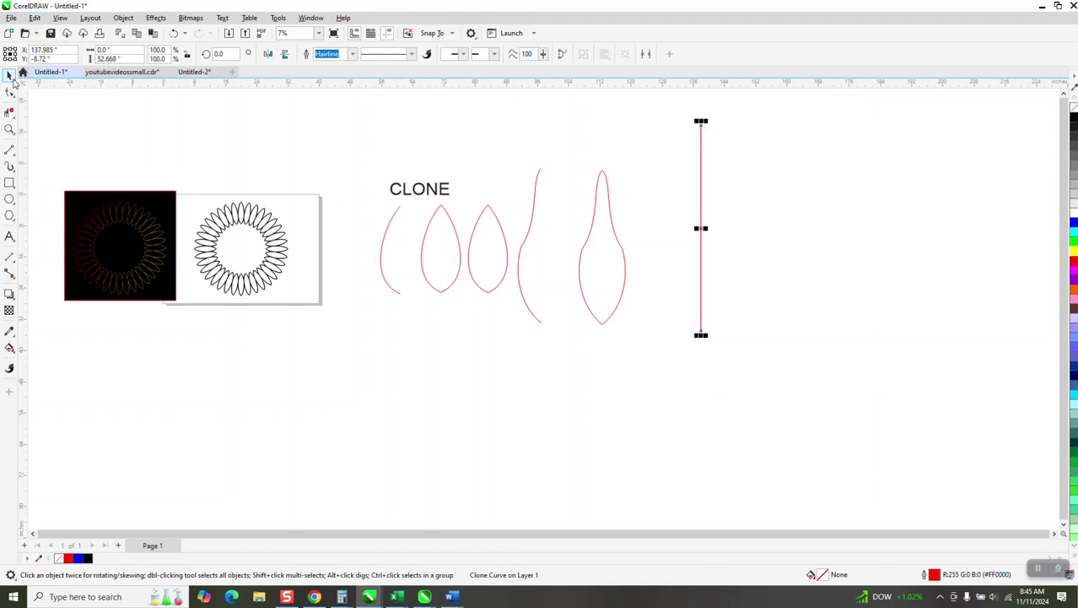
left_click_drag(700, 228, 765, 231)
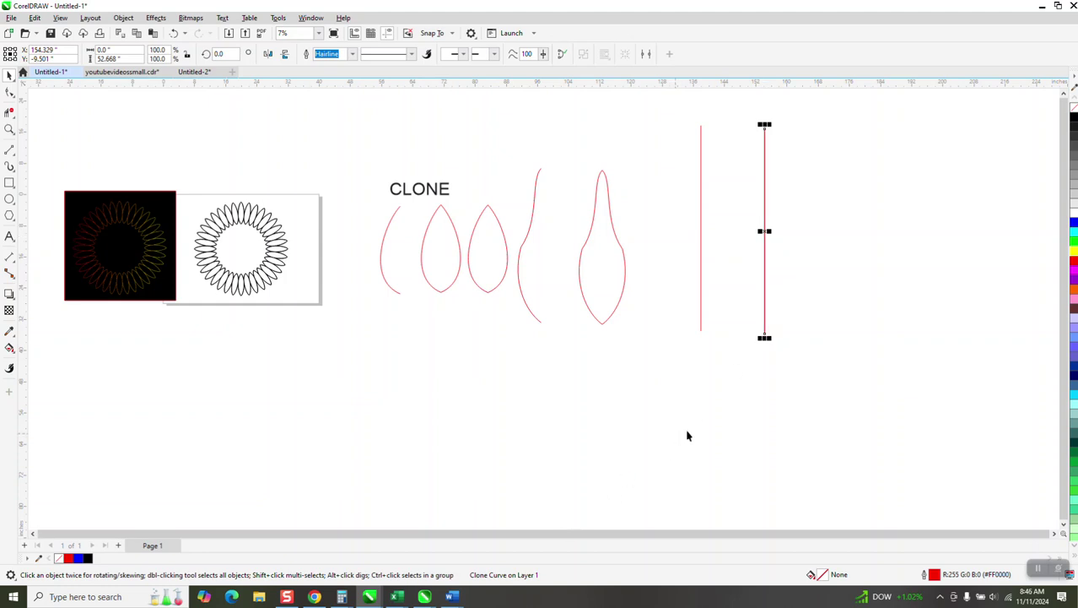
left_click_drag(765, 233, 811, 232)
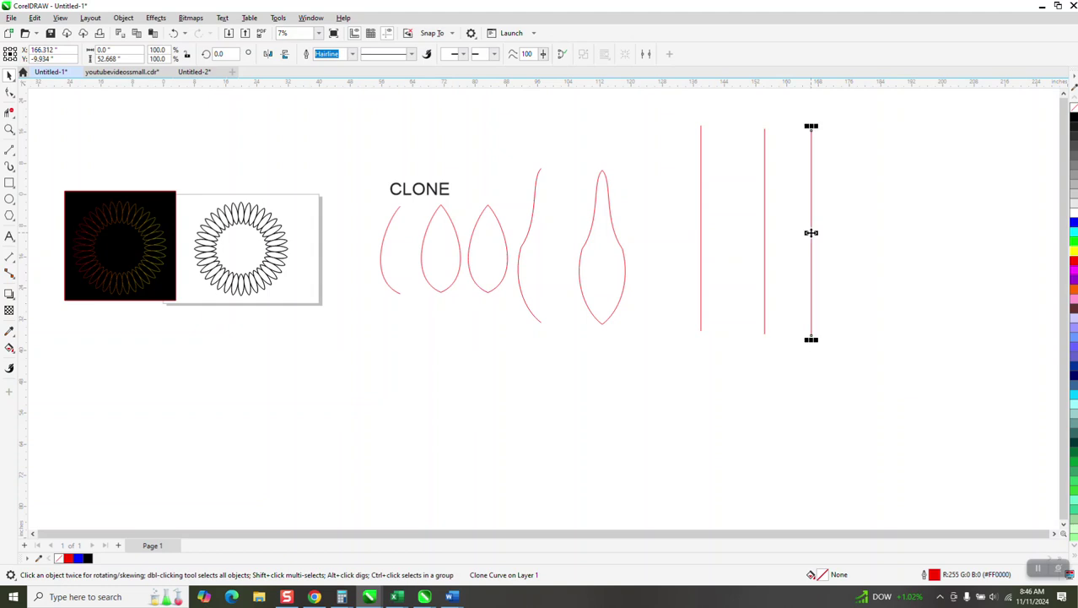
Convert the new vertical line's segment to an editable curve with the Shape tool.
left_click(699, 199)
left_click(700, 200)
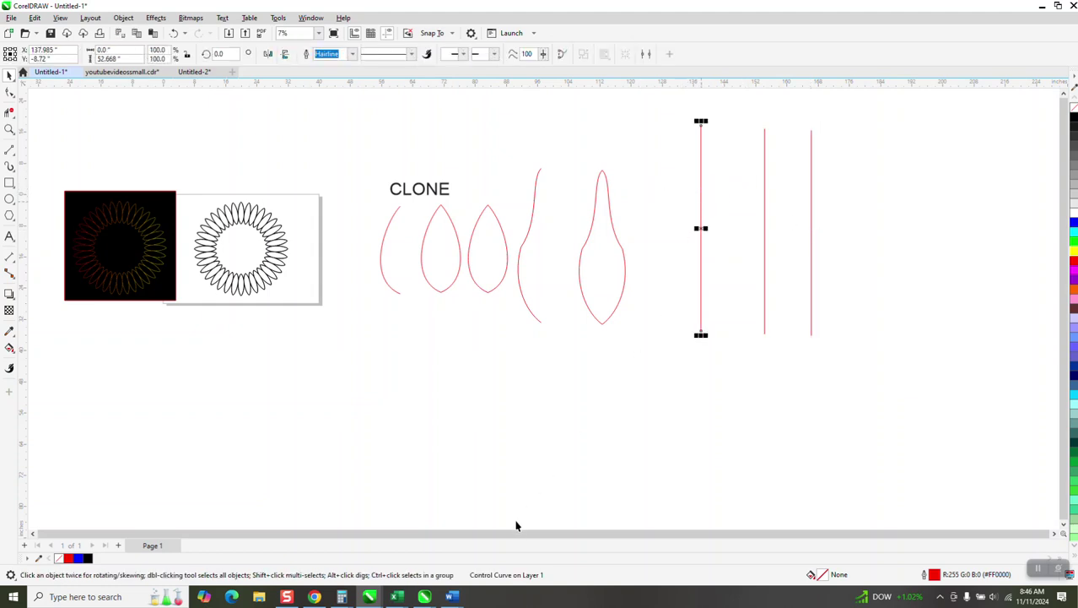
left_click(14, 97)
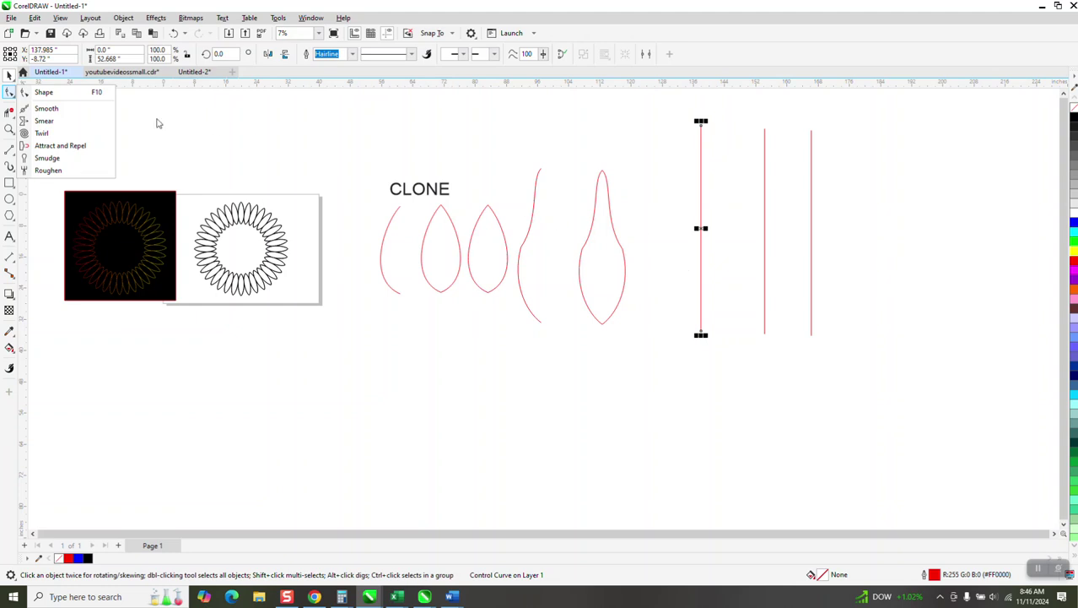
left_click(58, 98)
right_click(701, 255)
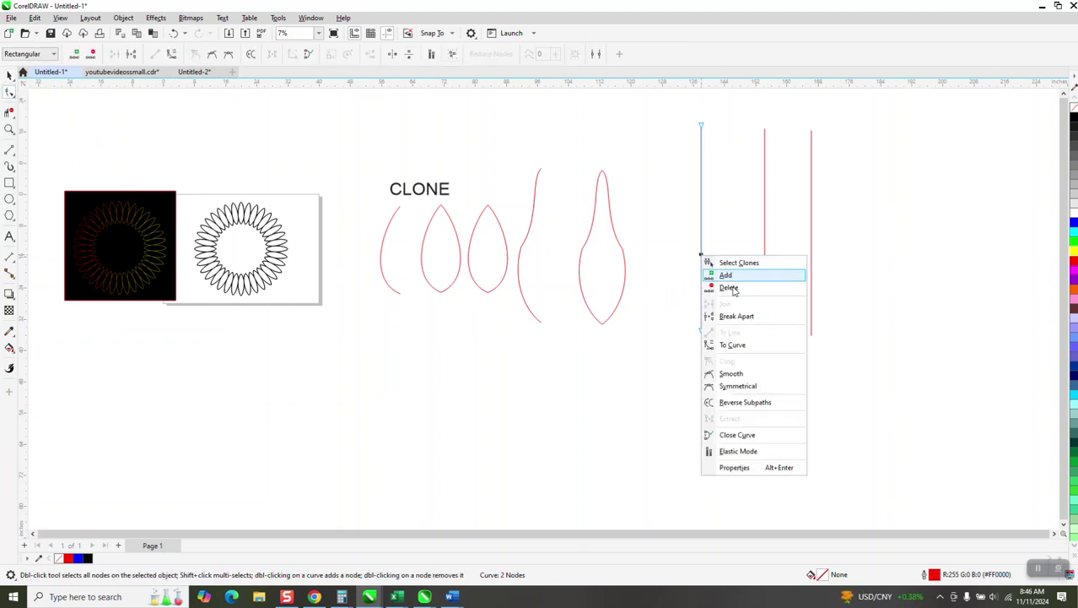
left_click(725, 344)
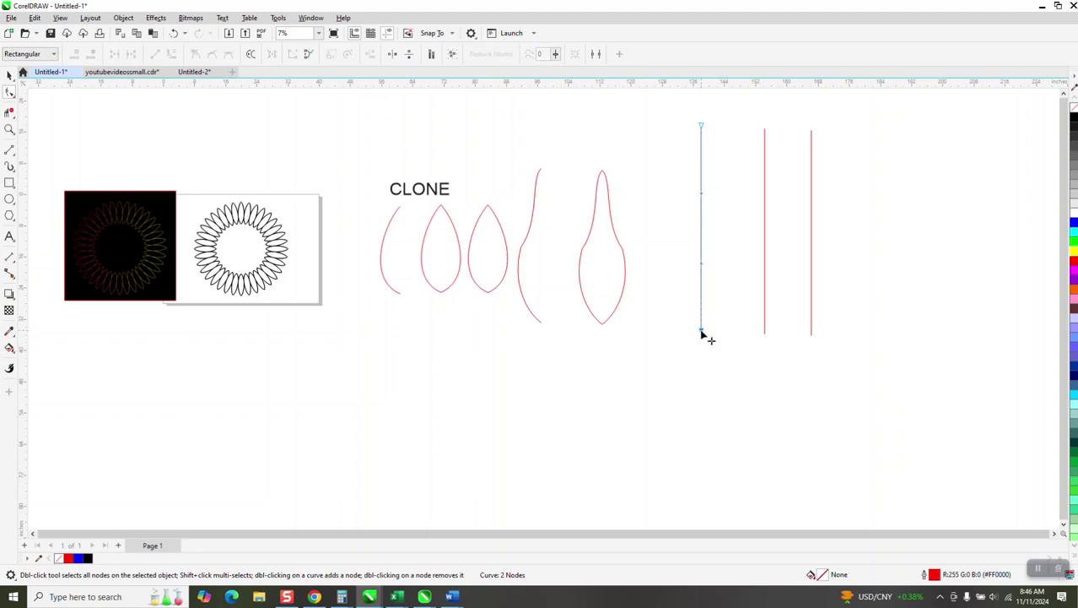
Test-bend the line, undo the bend, and return to the Pick tool with nothing selected.
left_click(702, 333)
left_click_drag(702, 268, 651, 281)
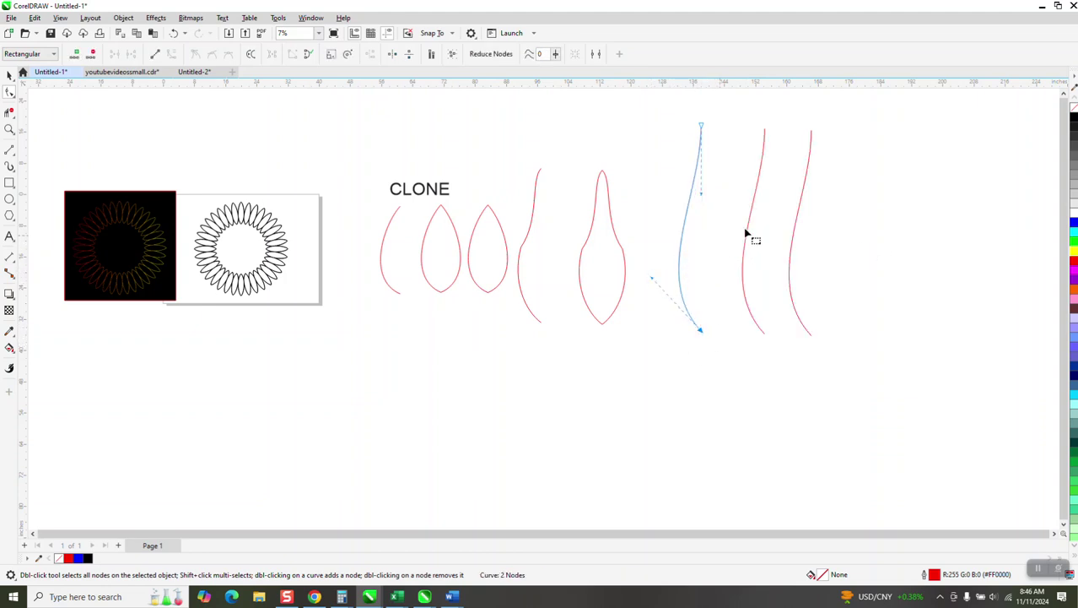
left_click(173, 33)
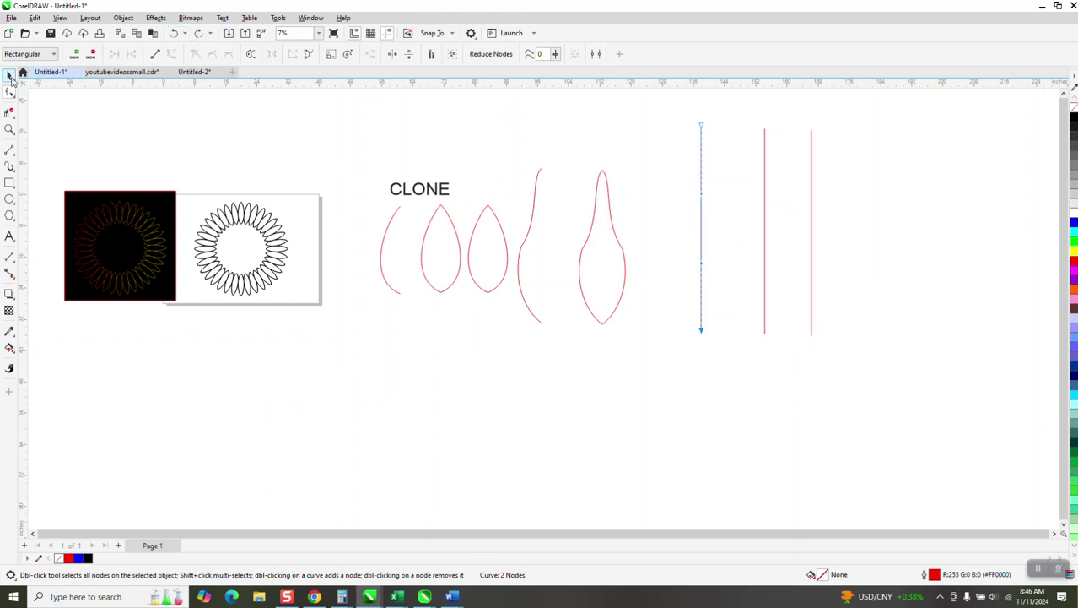
left_click(9, 75)
left_click(789, 351)
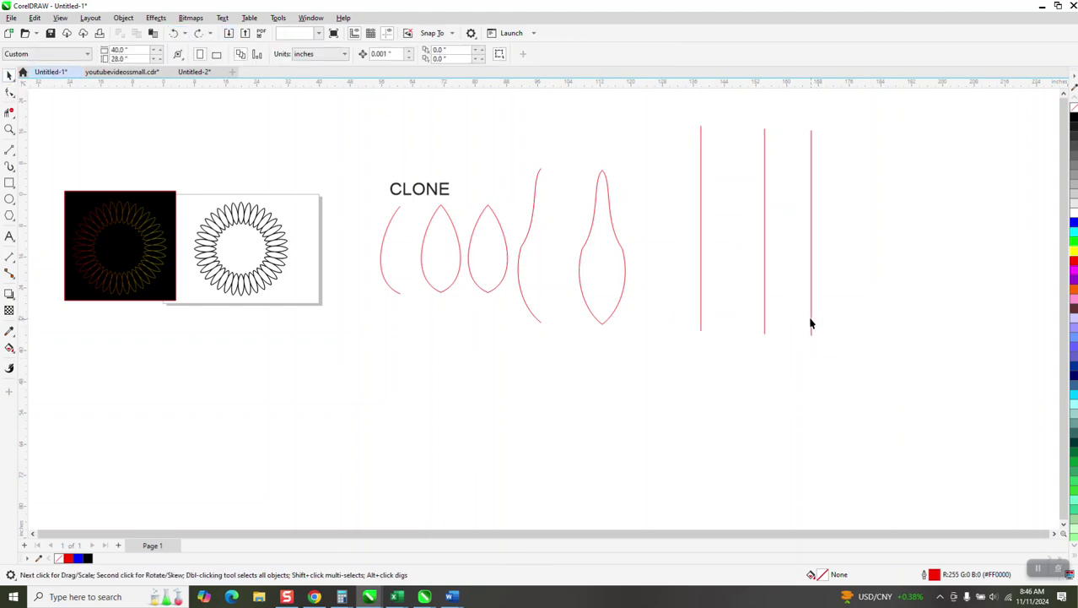
Mirror the rightmost clone horizontally and bend the original line by pulling its bottom handle left.
left_click(811, 323)
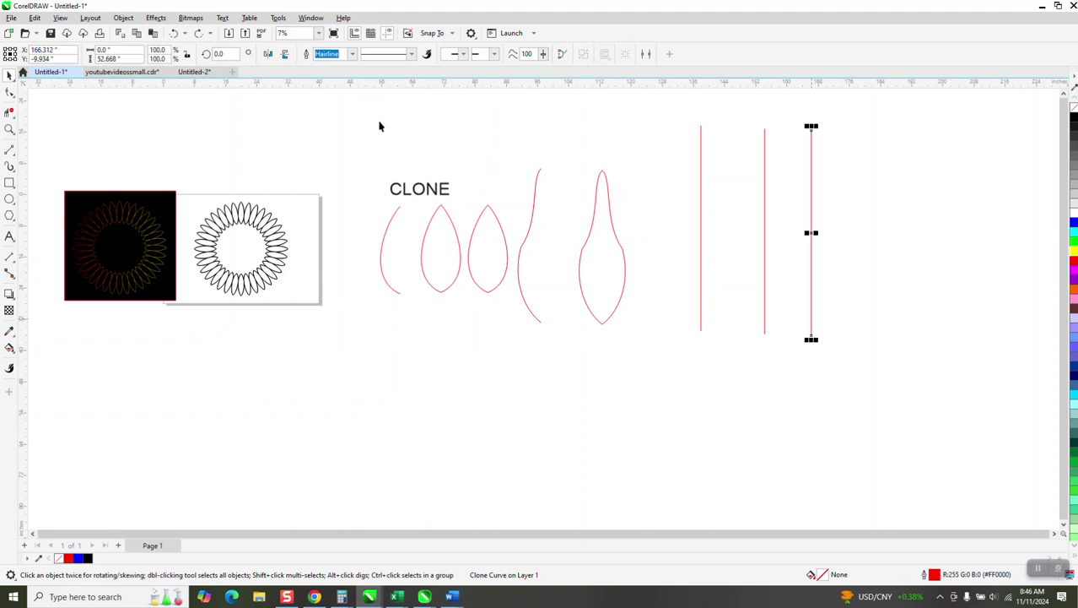
left_click(267, 54)
left_click(11, 91)
left_click(701, 277)
left_click(702, 331)
left_click_drag(706, 272, 652, 273)
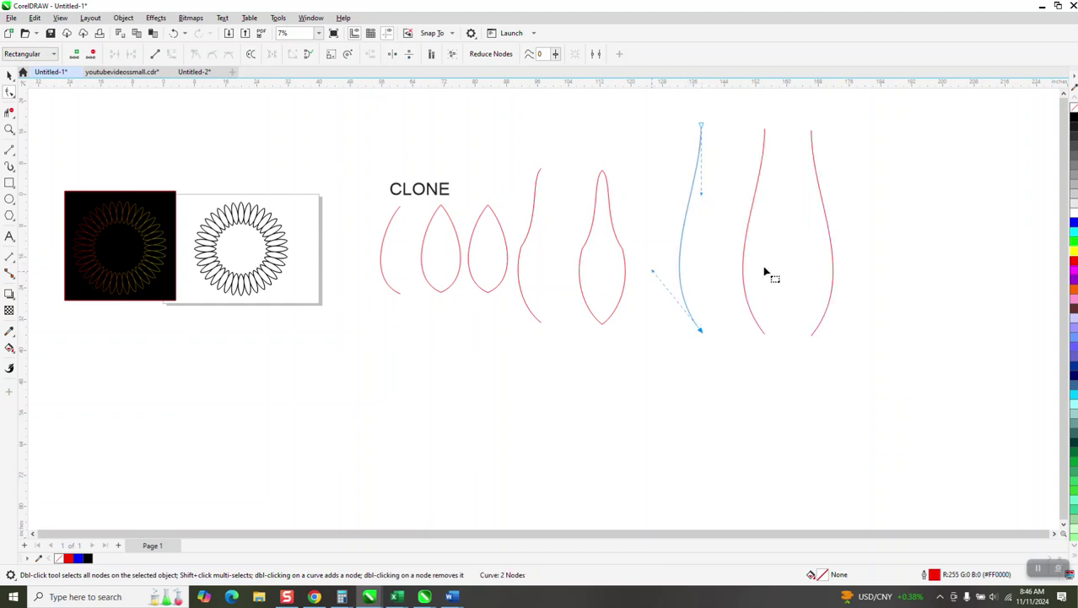
Bow the line's upper part left, add a middle node, and push it right into an S-curve.
left_click(698, 196)
left_click_drag(699, 196, 668, 191)
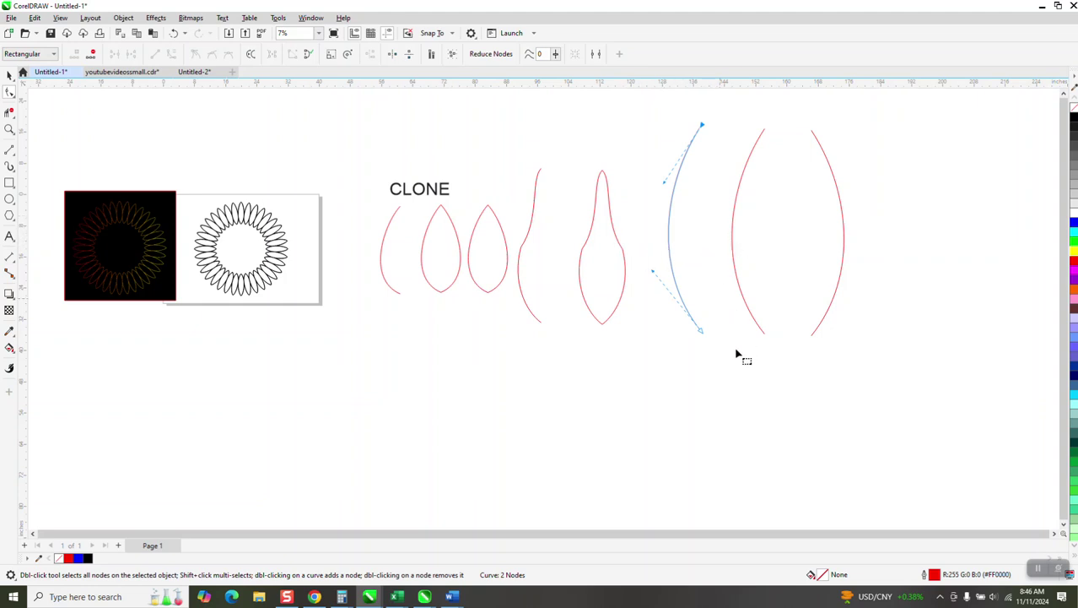
double_click(670, 253)
left_click_drag(670, 253, 762, 246)
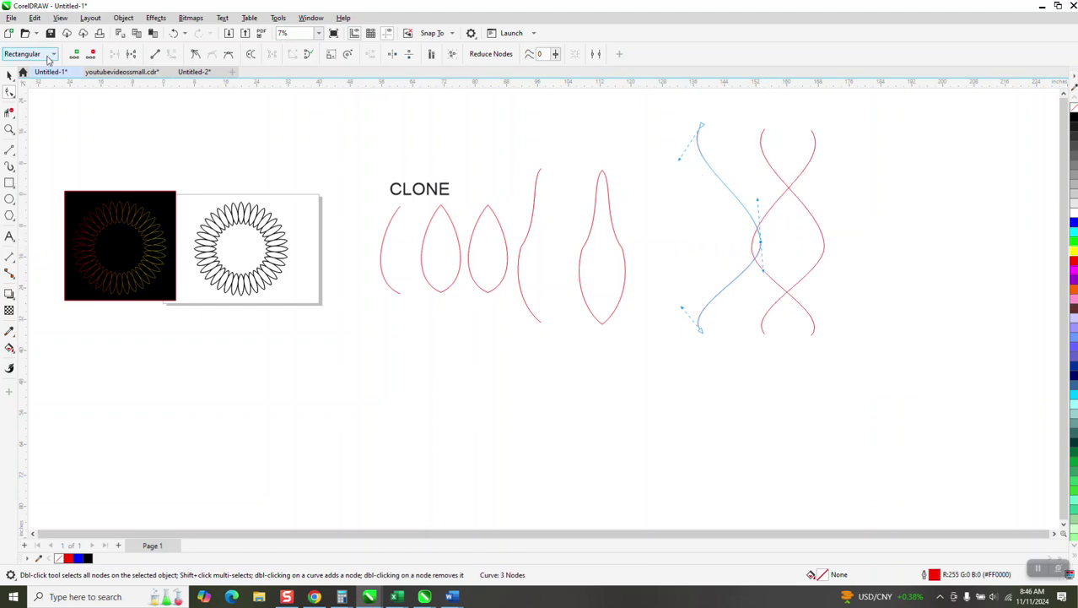
Select all three red curves and break them apart.
left_click(10, 75)
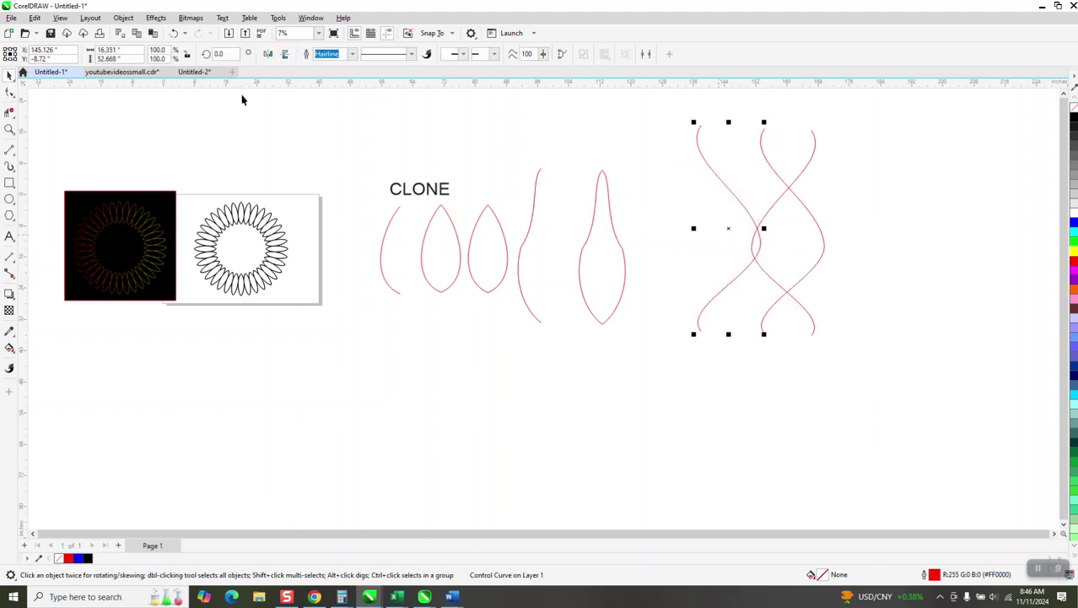
left_click_drag(657, 101, 886, 338)
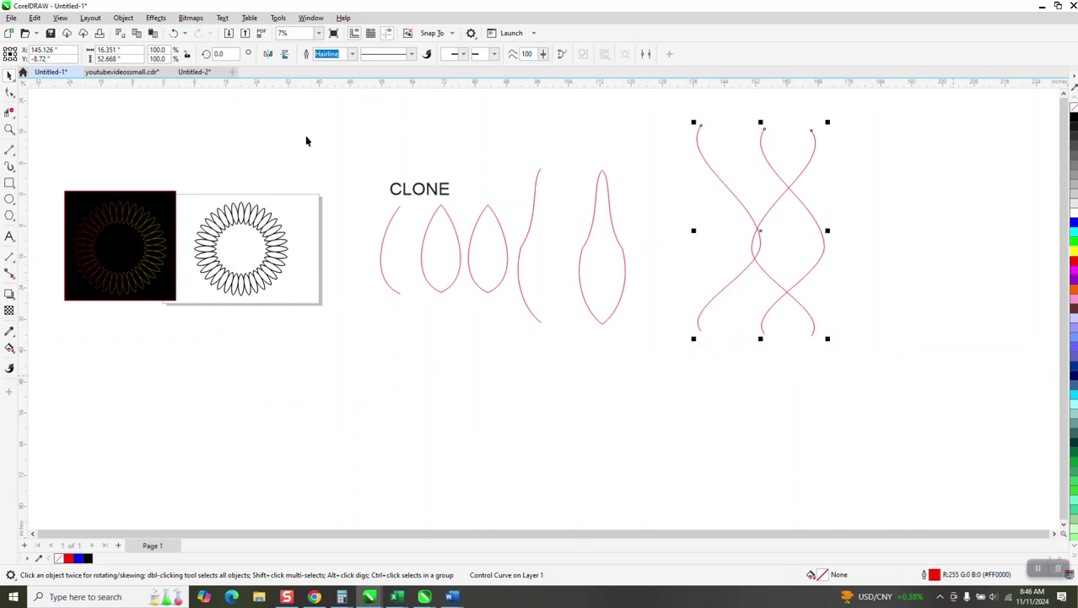
left_click(123, 18)
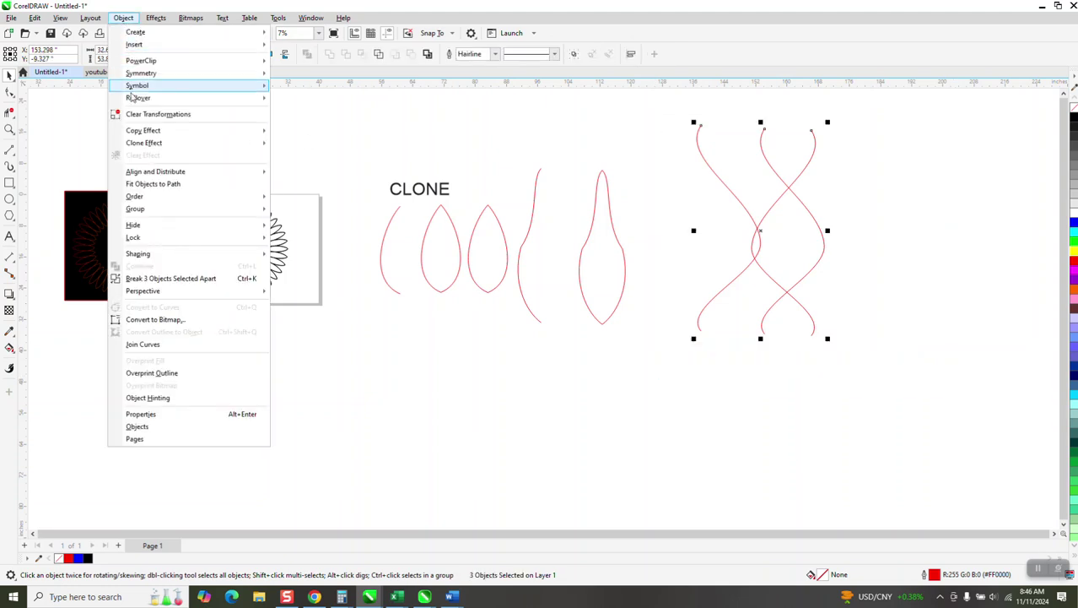
left_click(193, 279)
Delete the leftmost curve and select the two remaining twisted curves.
left_click(713, 193)
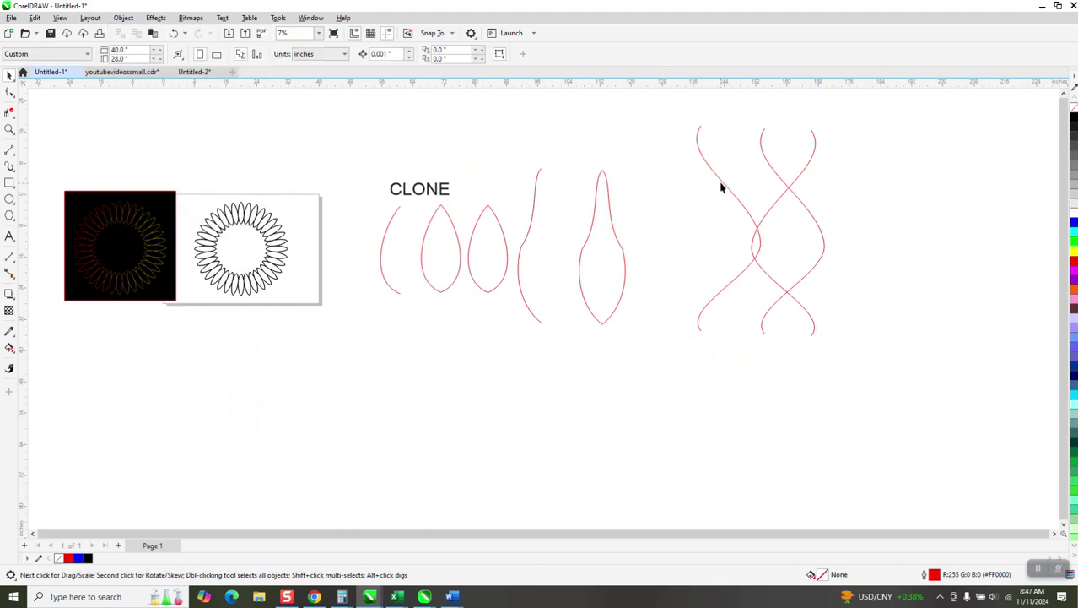
left_click(722, 188)
key("Delete")
left_click_drag(736, 143, 919, 385)
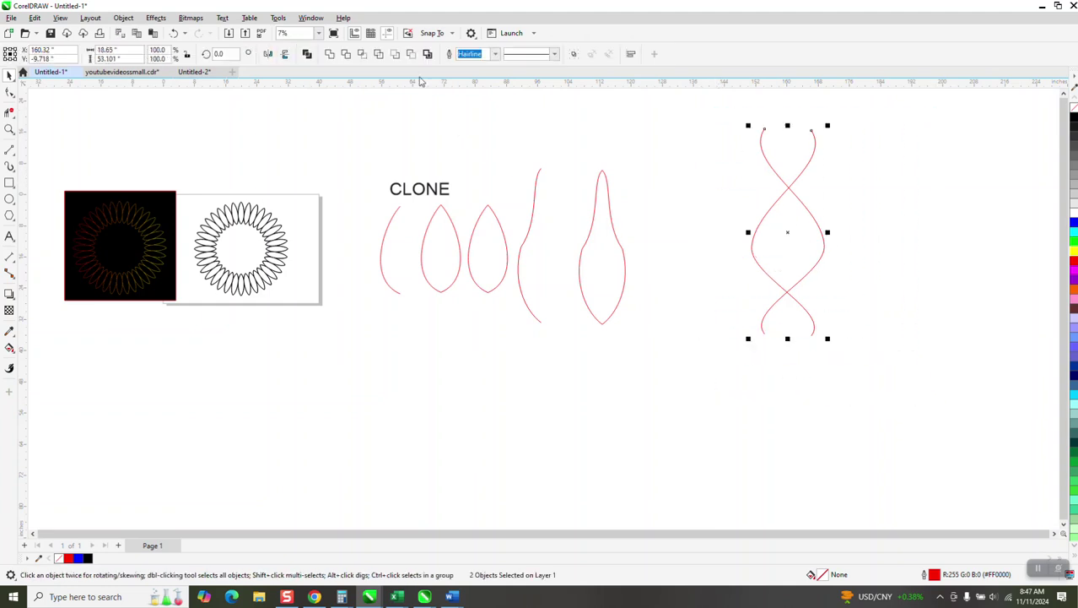
Give both curves a 75 pt outline width and convert the outlines to objects.
left_click(495, 54)
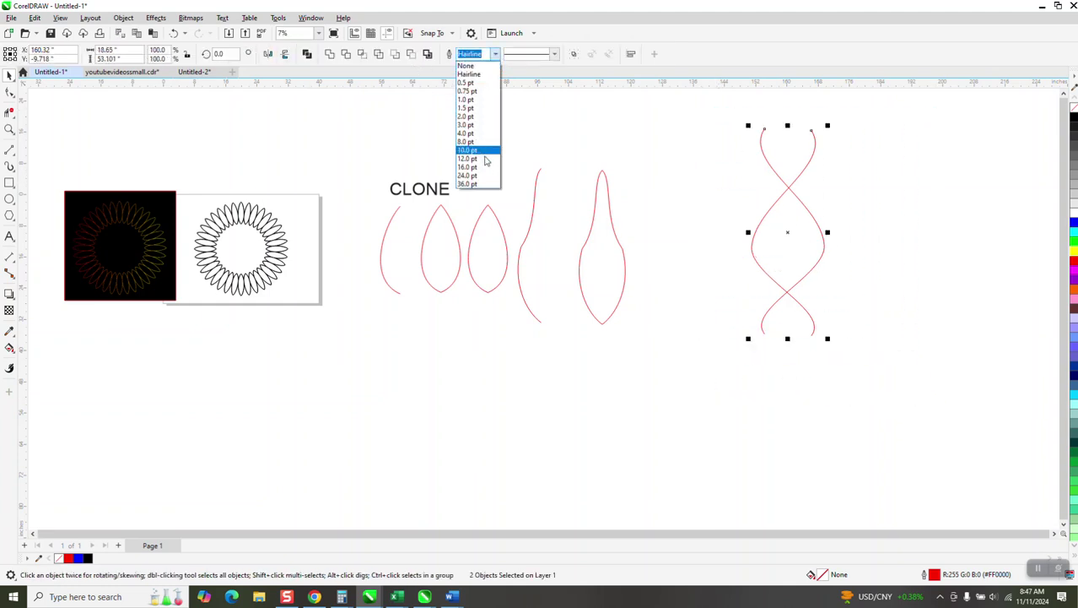
left_click(478, 166)
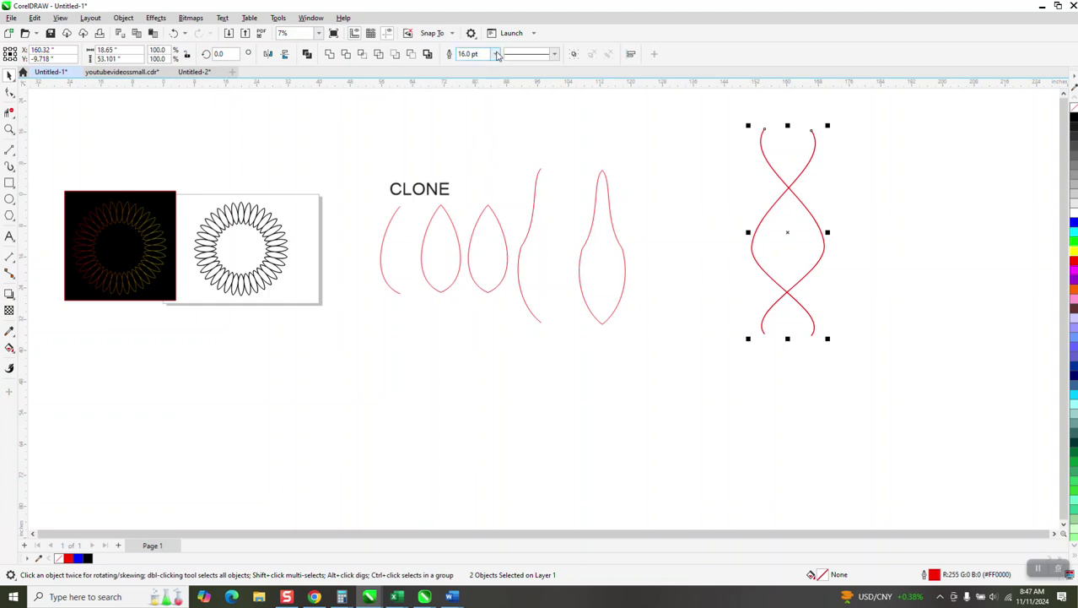
left_click(498, 54)
left_click(475, 183)
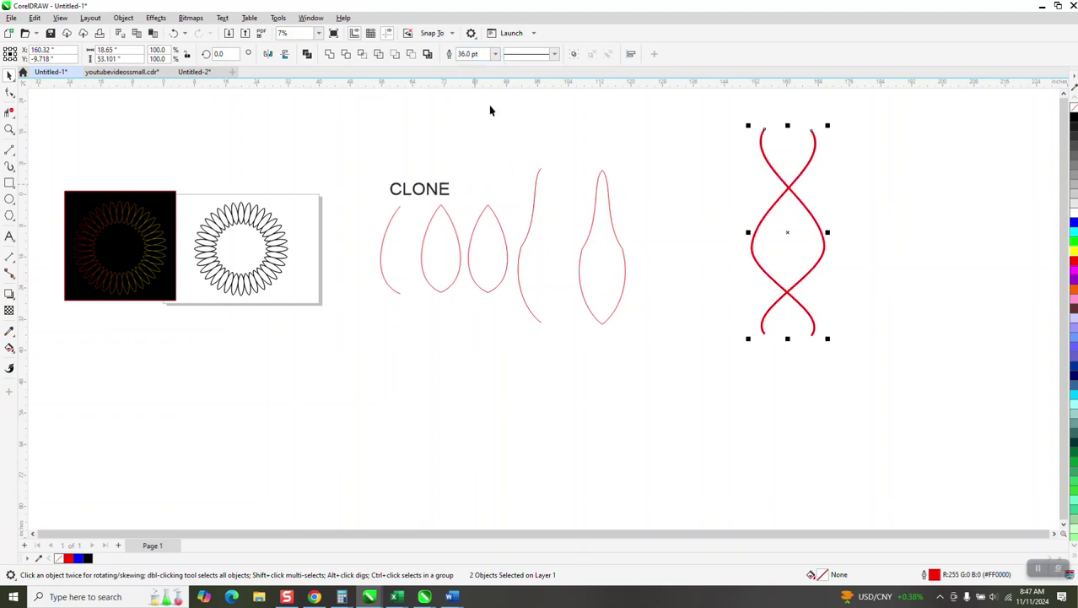
left_click(477, 53)
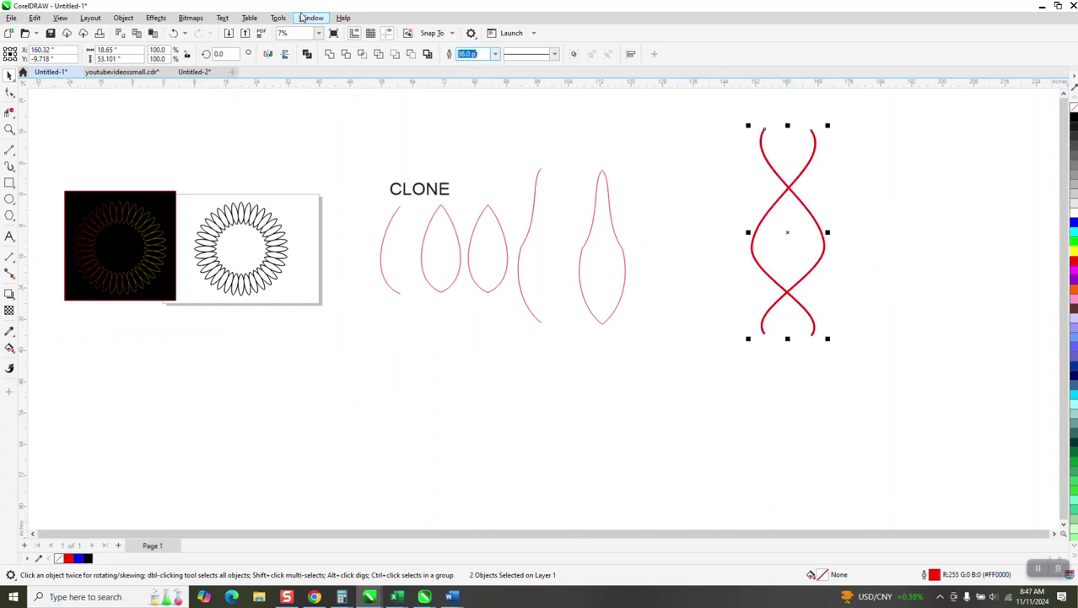
type("75t")
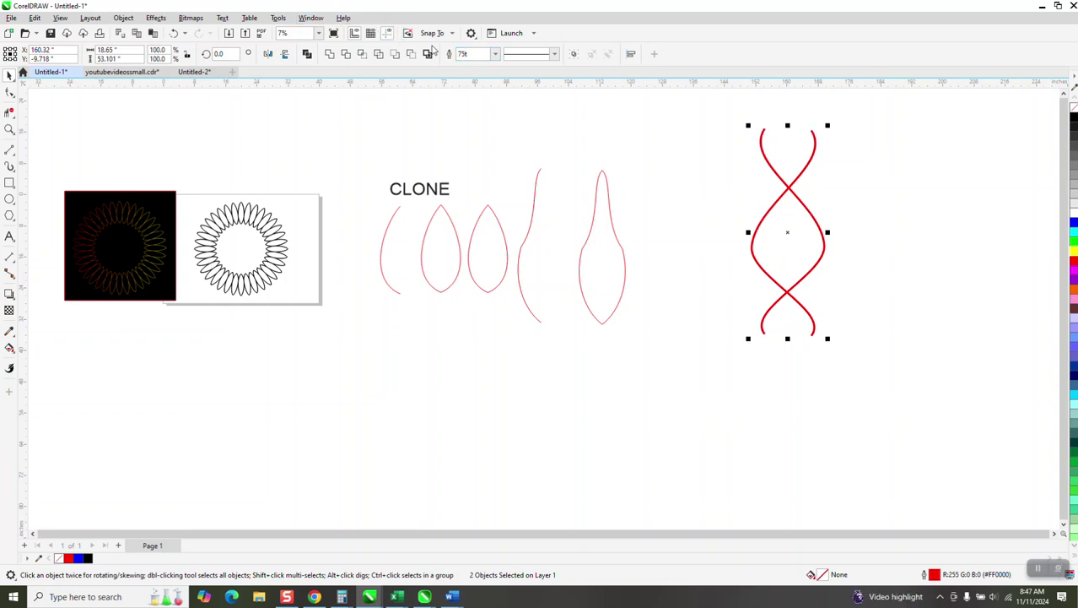
key("Return")
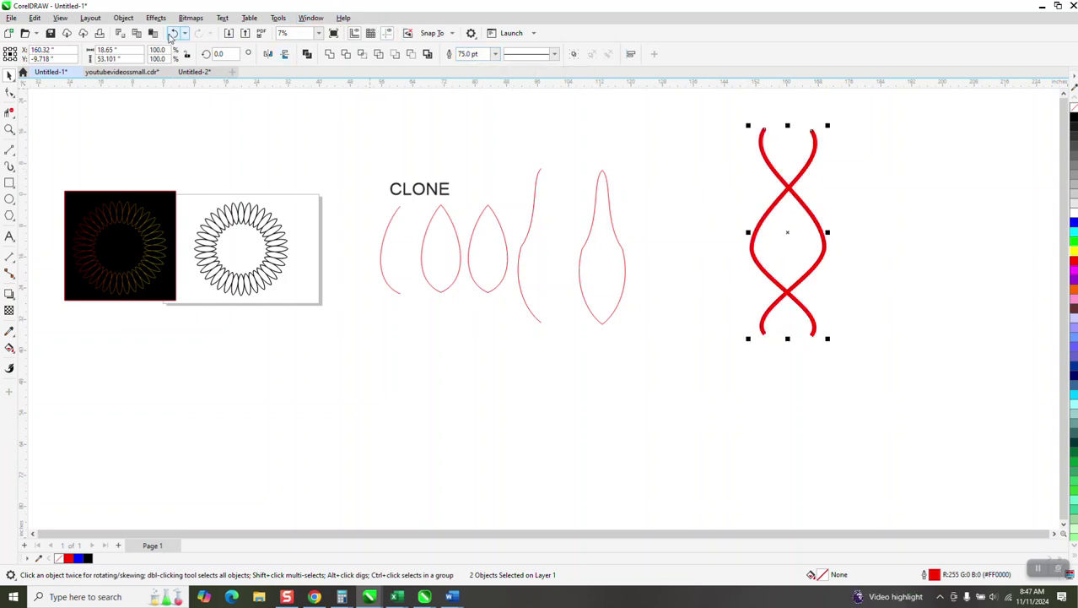
left_click(123, 17)
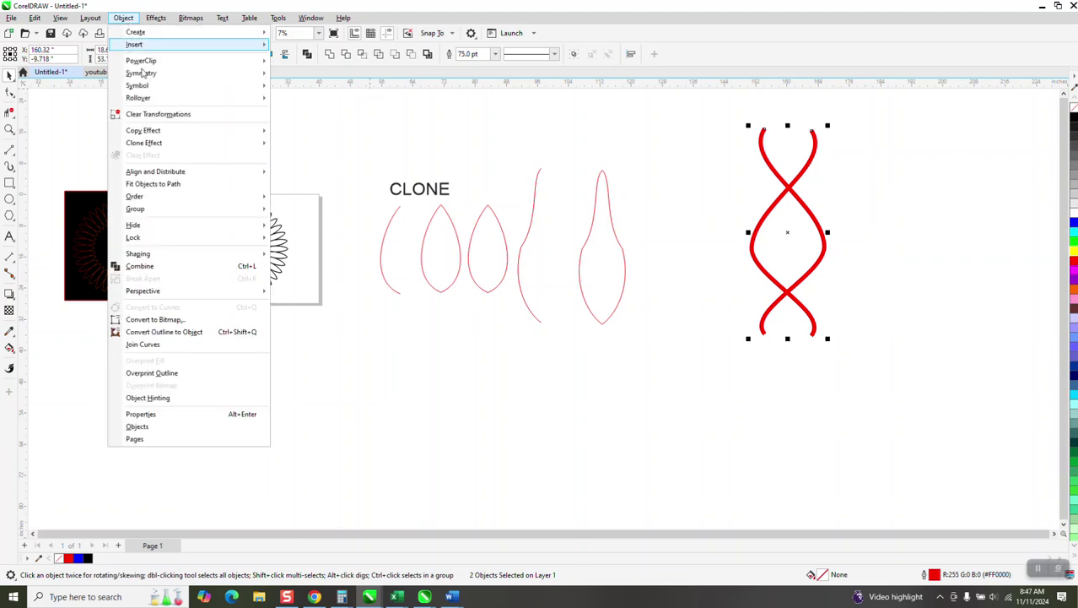
left_click(197, 332)
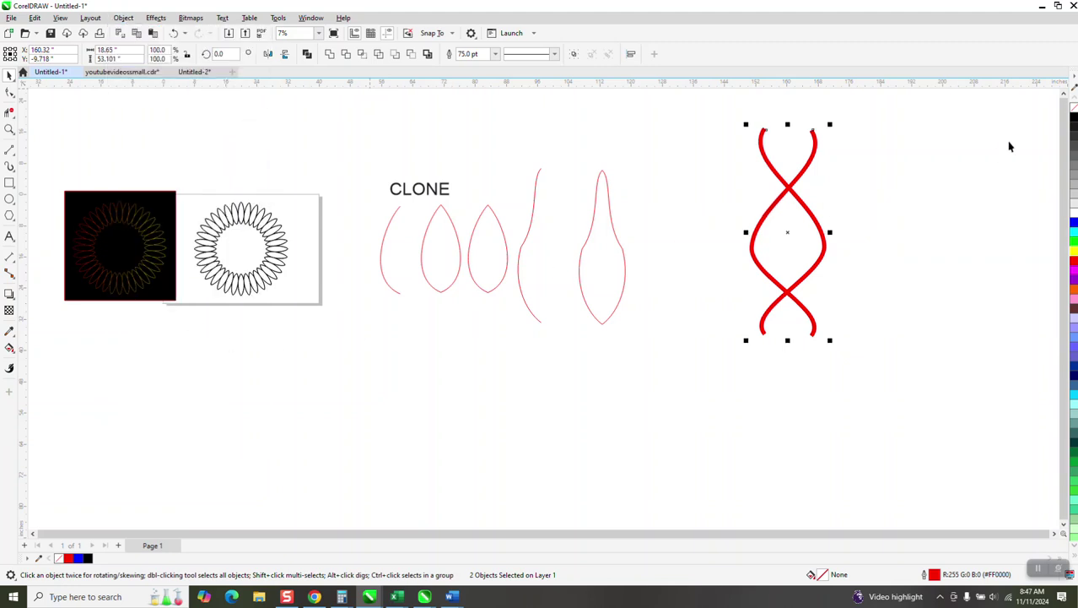
Remove the fill, add a black outline, weld both shapes into one ribbon, and move it beside the teardrop.
left_click(1074, 121)
right_click(1075, 128)
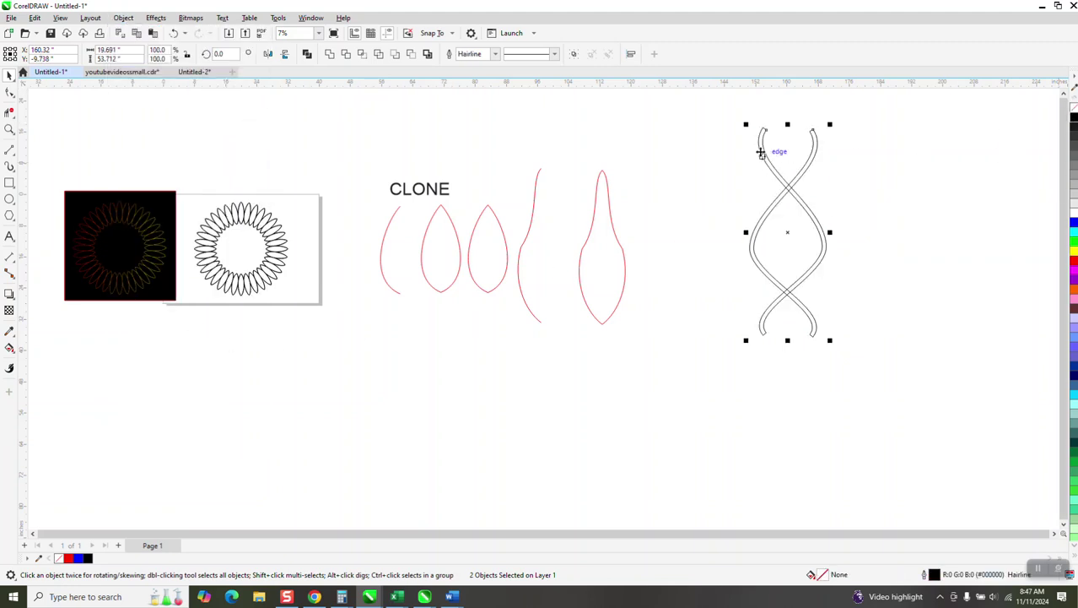
left_click_drag(739, 109, 846, 361)
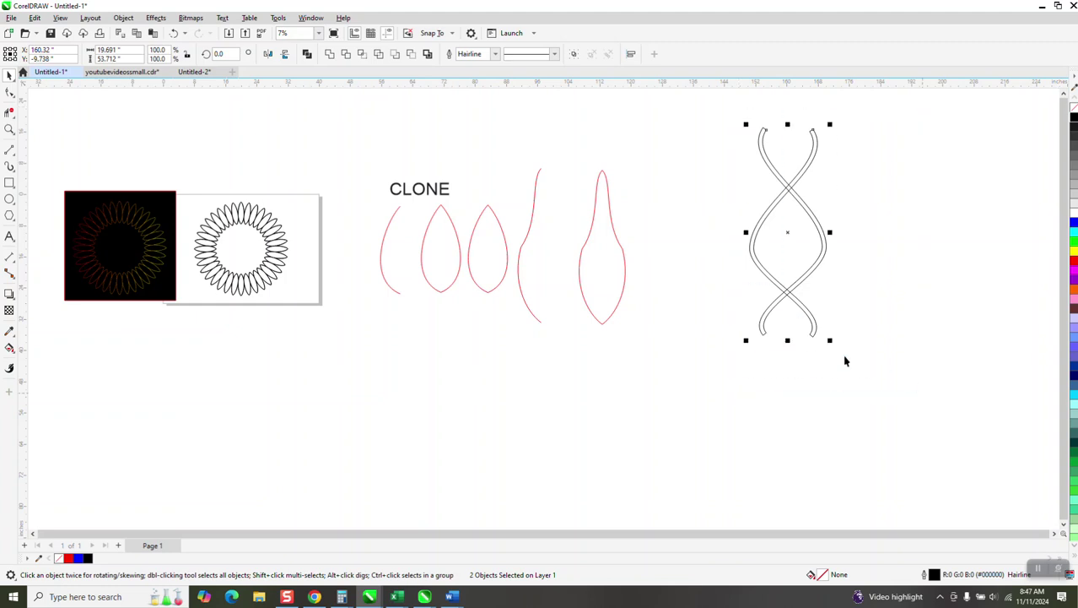
left_click(333, 55)
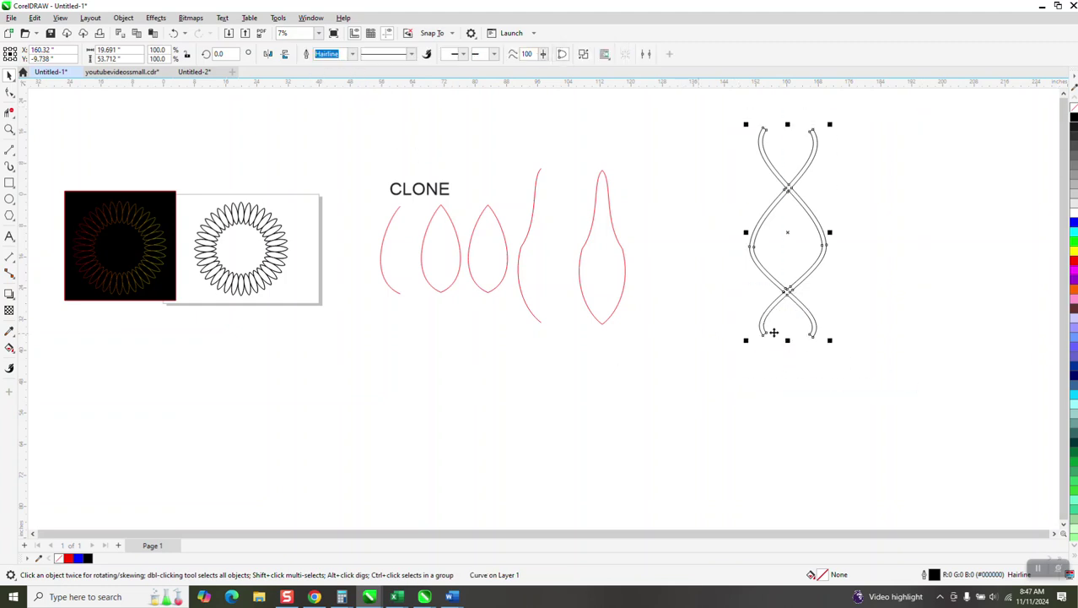
left_click_drag(824, 242, 703, 263)
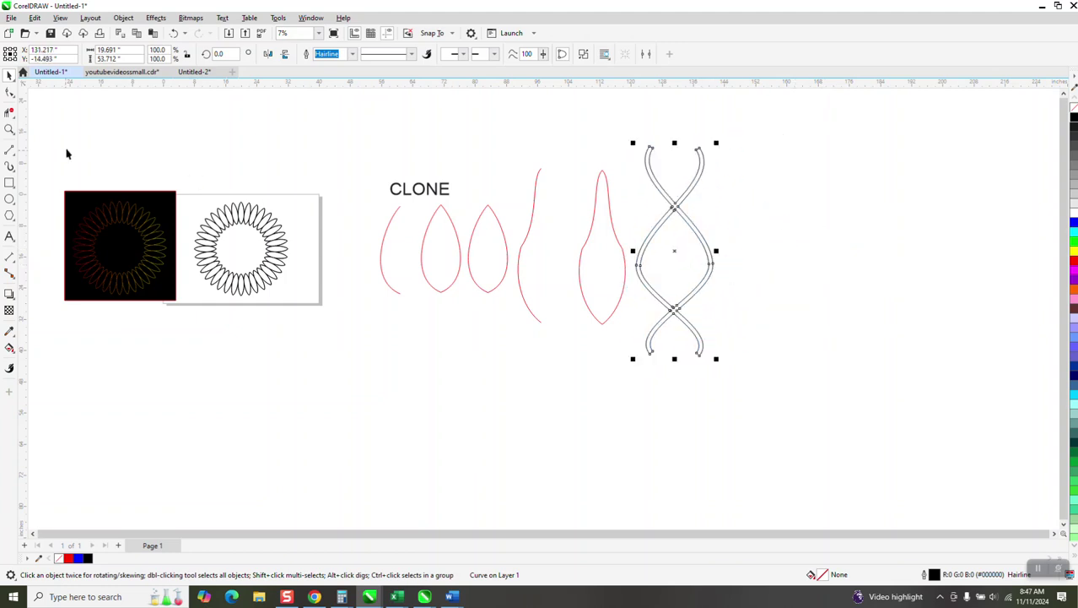
left_click(10, 130)
mouse_move(384, 170)
left_mouse_down()
mouse_move(729, 299)
mouse_move(777, 348)
left_mouse_up()
scroll(785, 206, "down", 3)
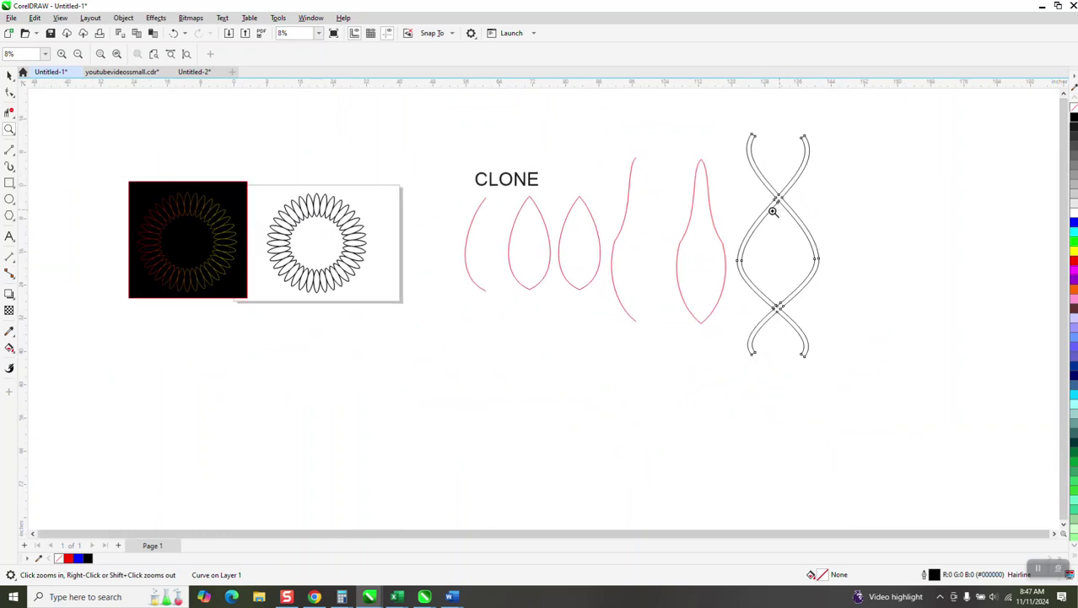
left_click_drag(201, 187, 414, 295)
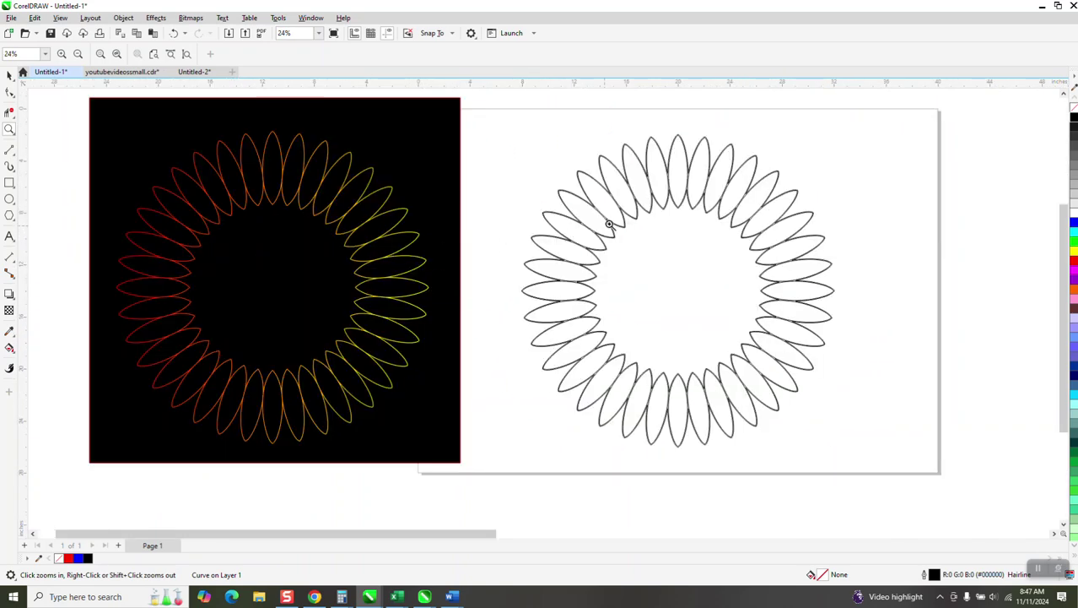
scroll(626, 220, "down", 1)
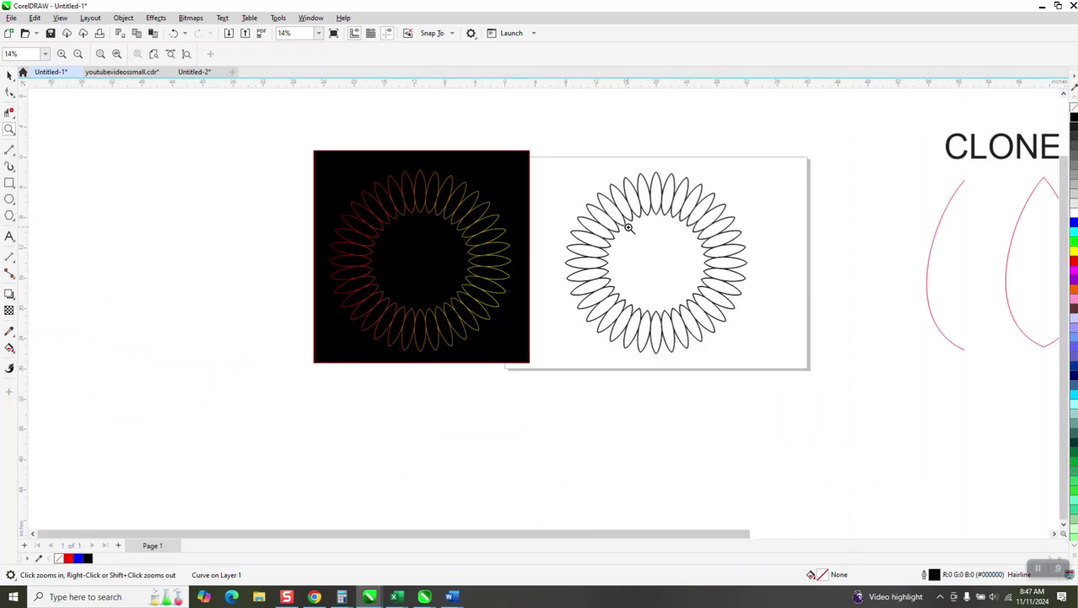